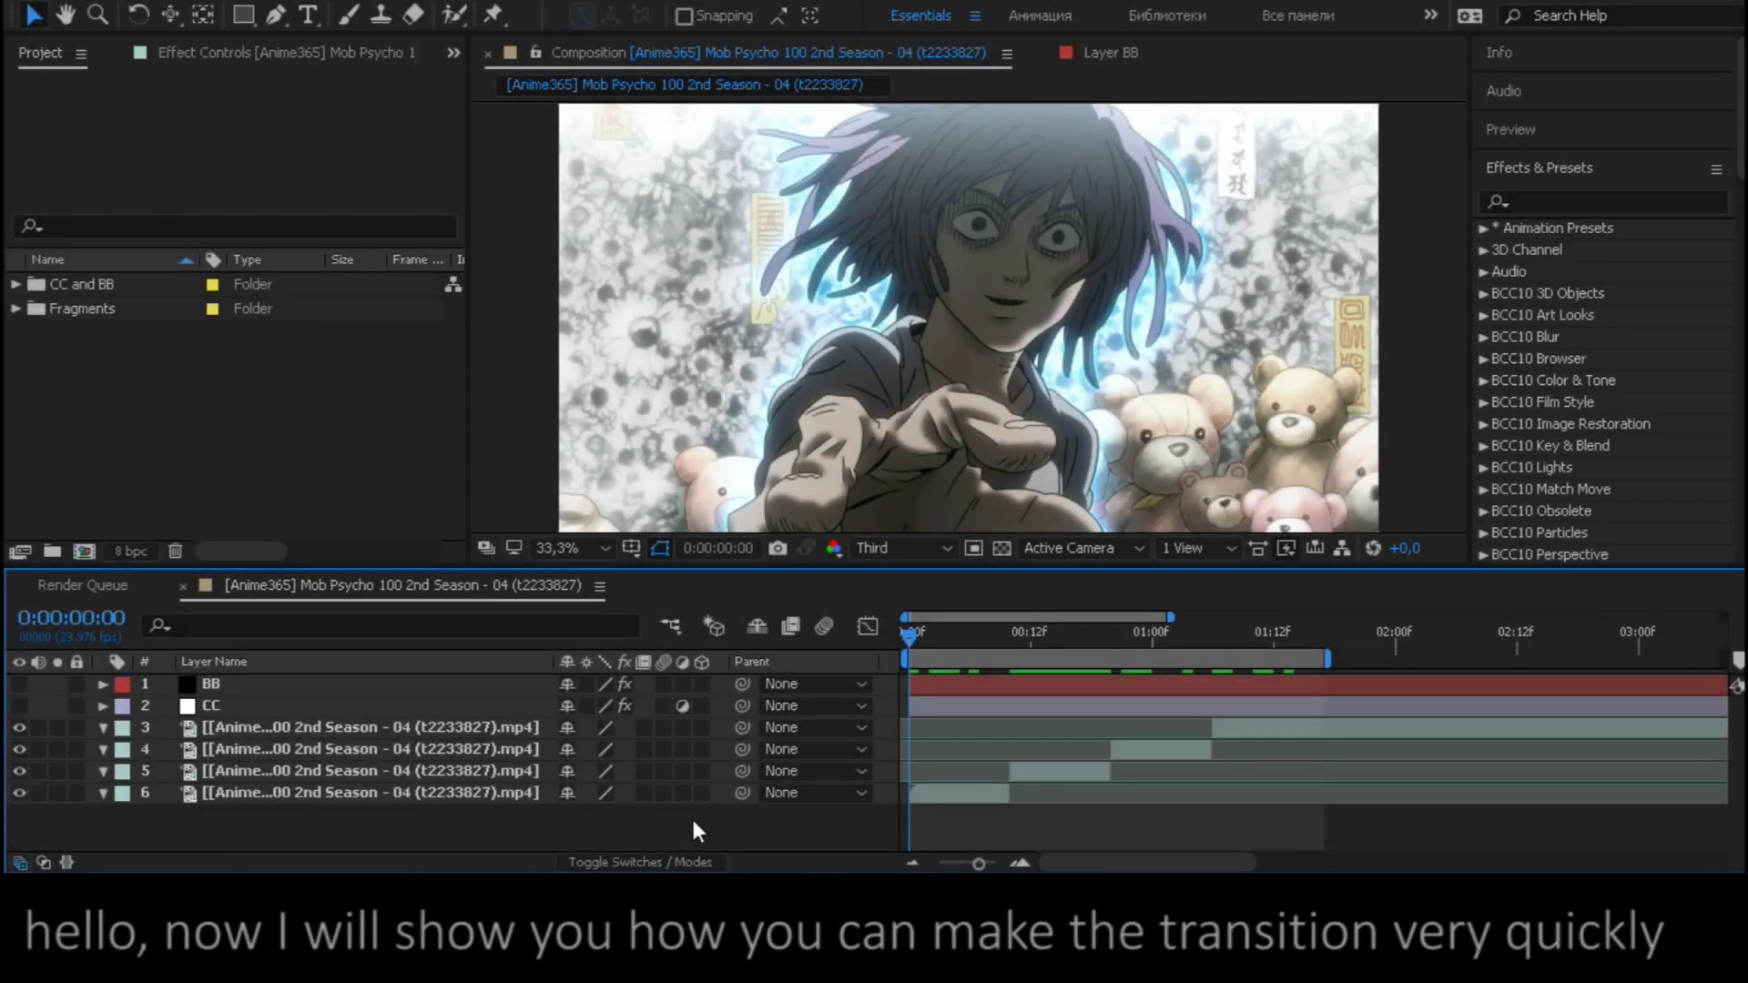
- Scrub through the anime clips to preview them, then return to the composition start
click(1048, 639)
drag(1140, 632, 1262, 637)
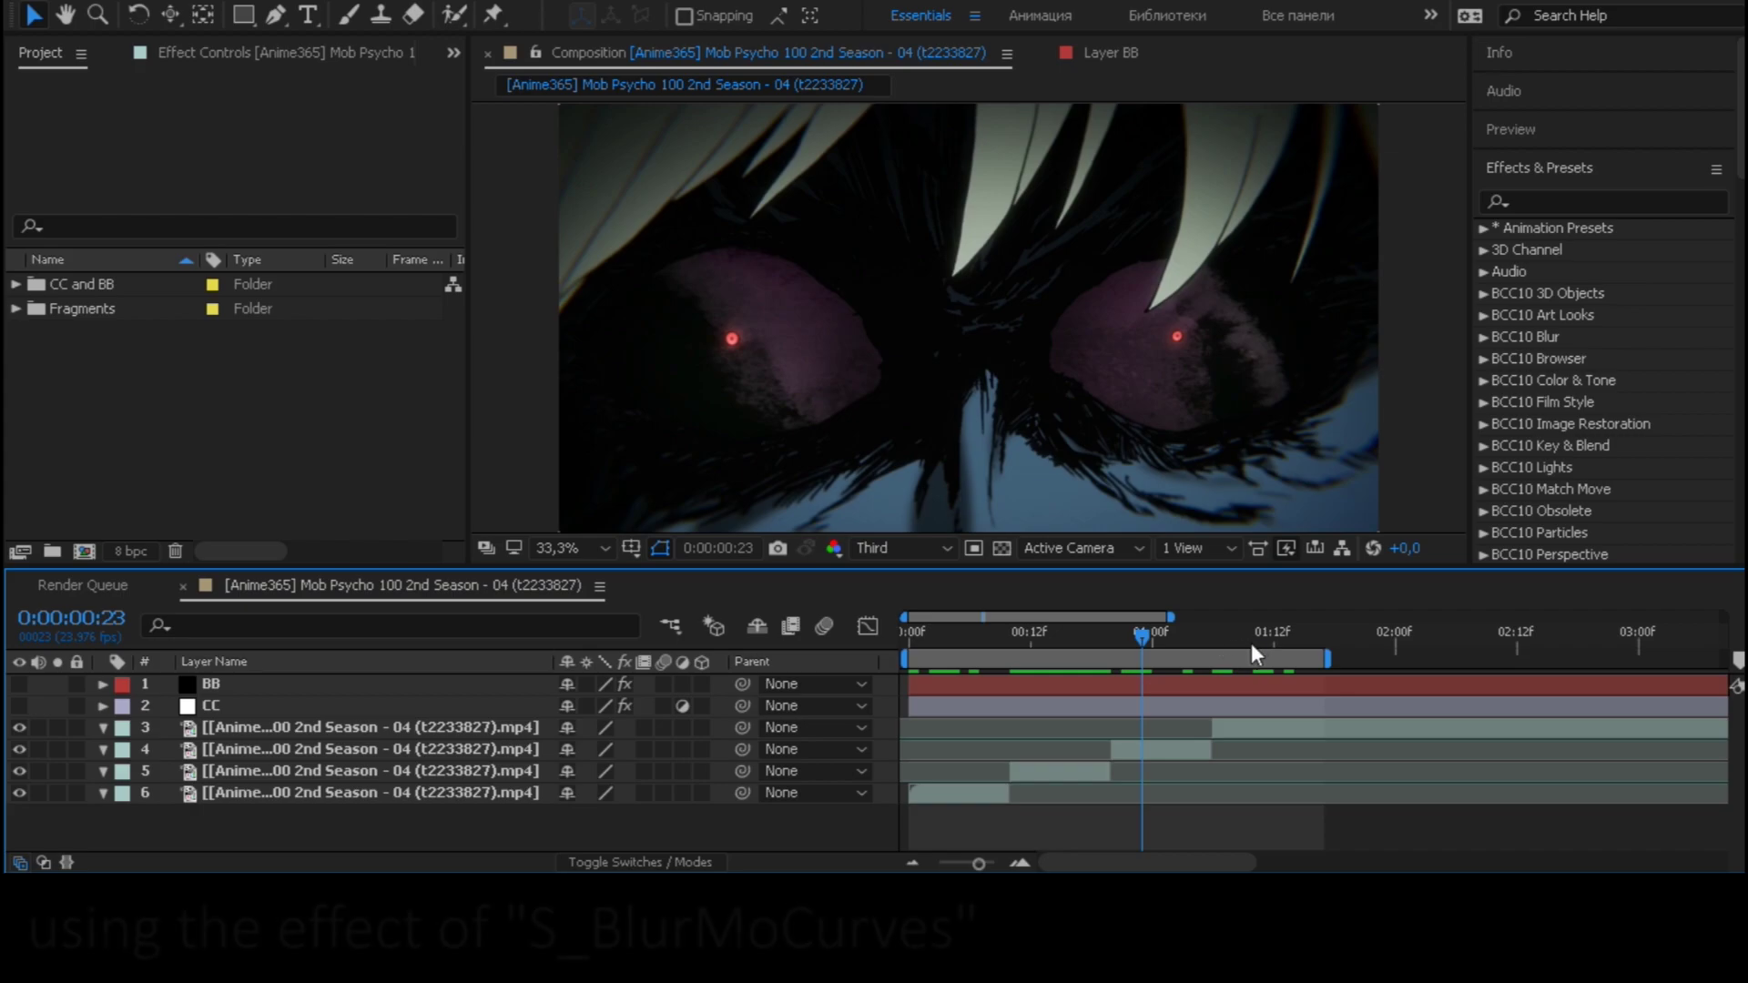
click(909, 631)
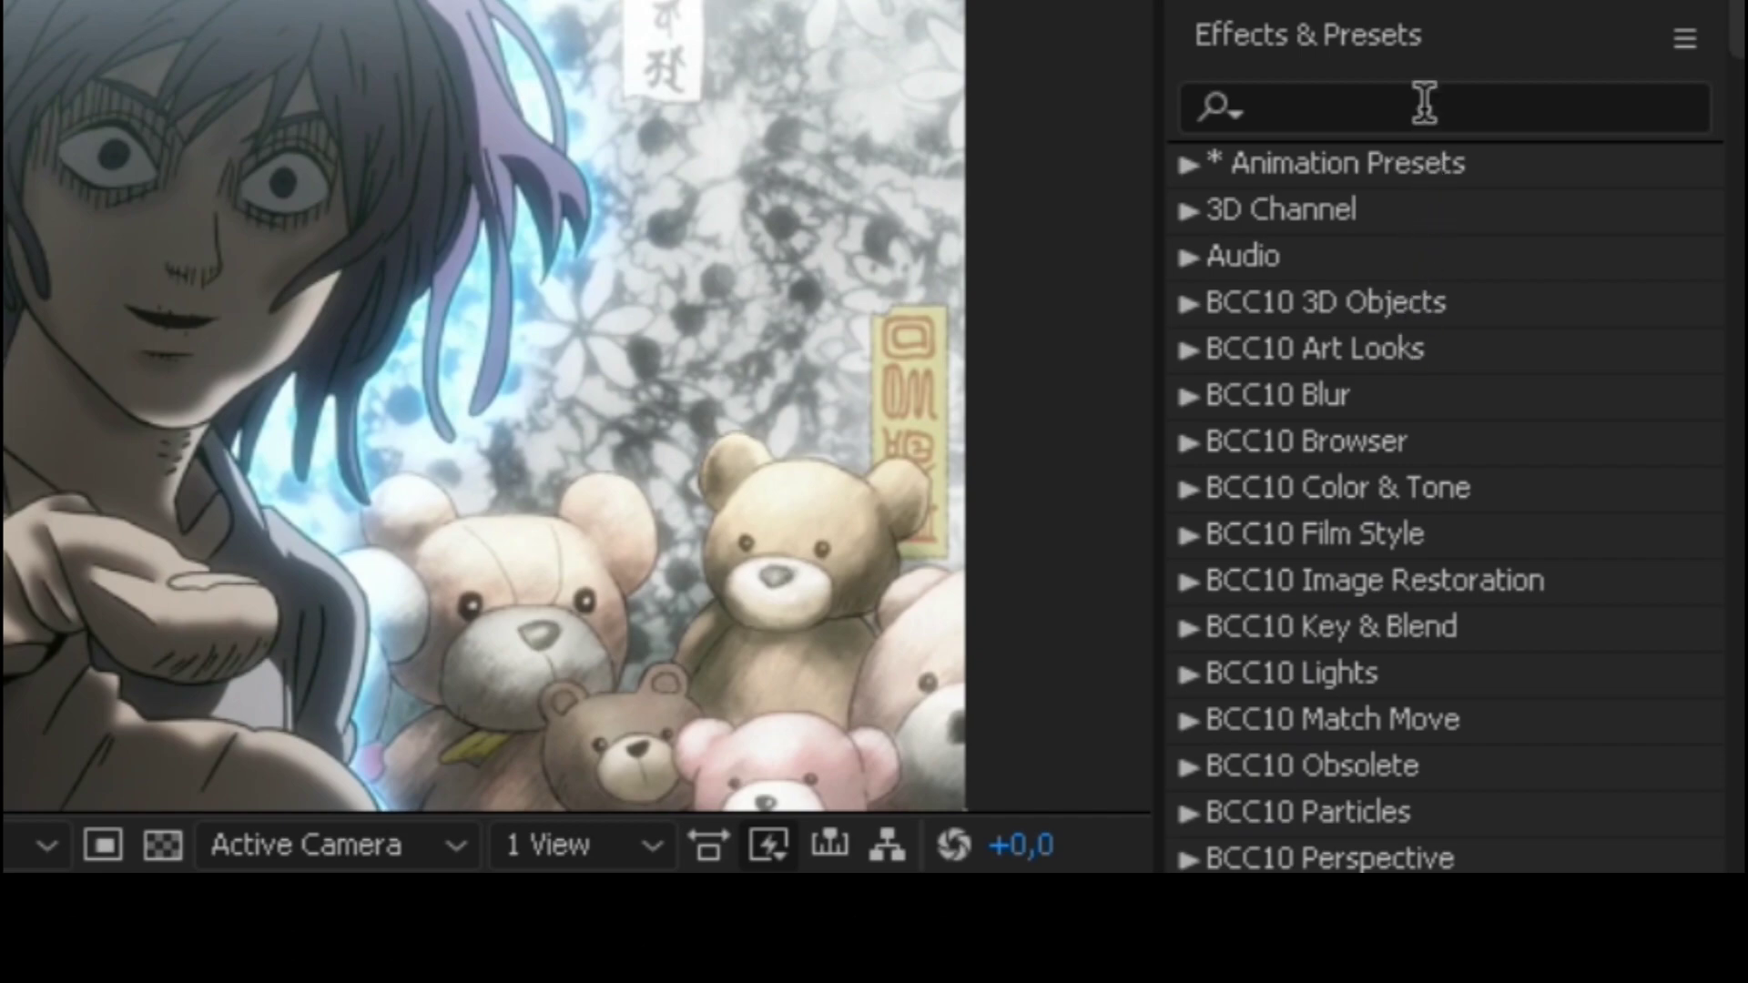
- Search 's_Blur' in Effects & Presets and drop S_BlurMoCurves onto layer 6
click(1424, 104)
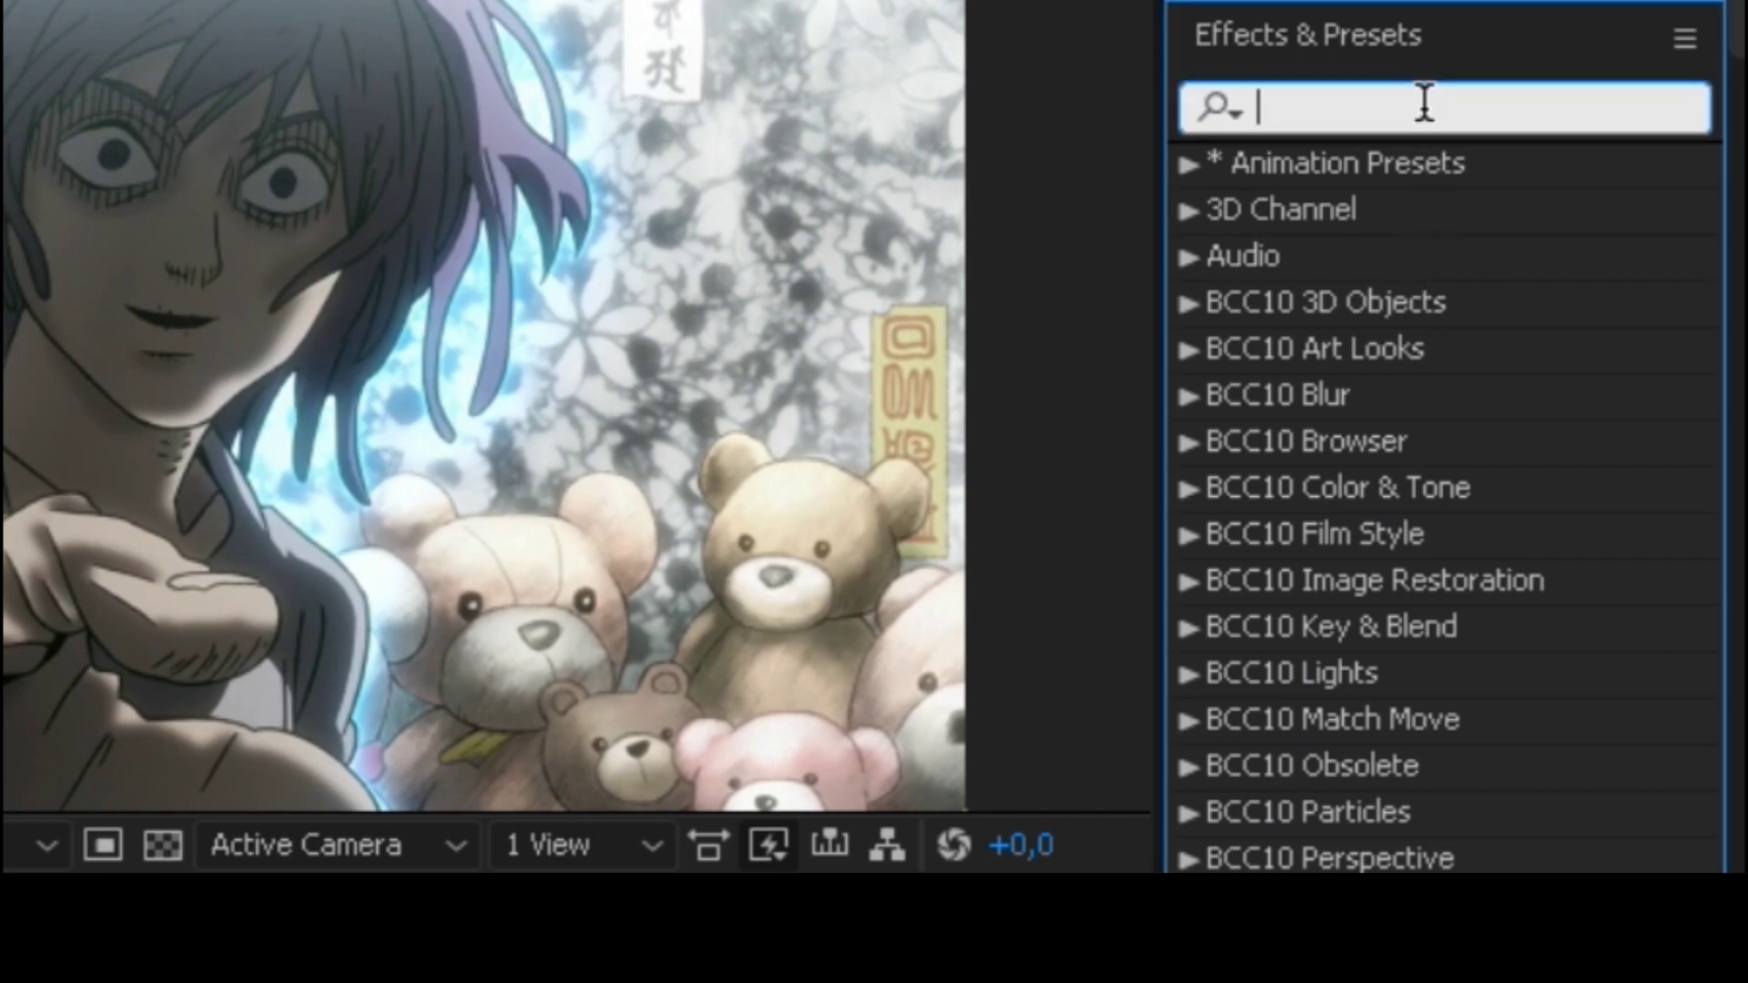
text(s)
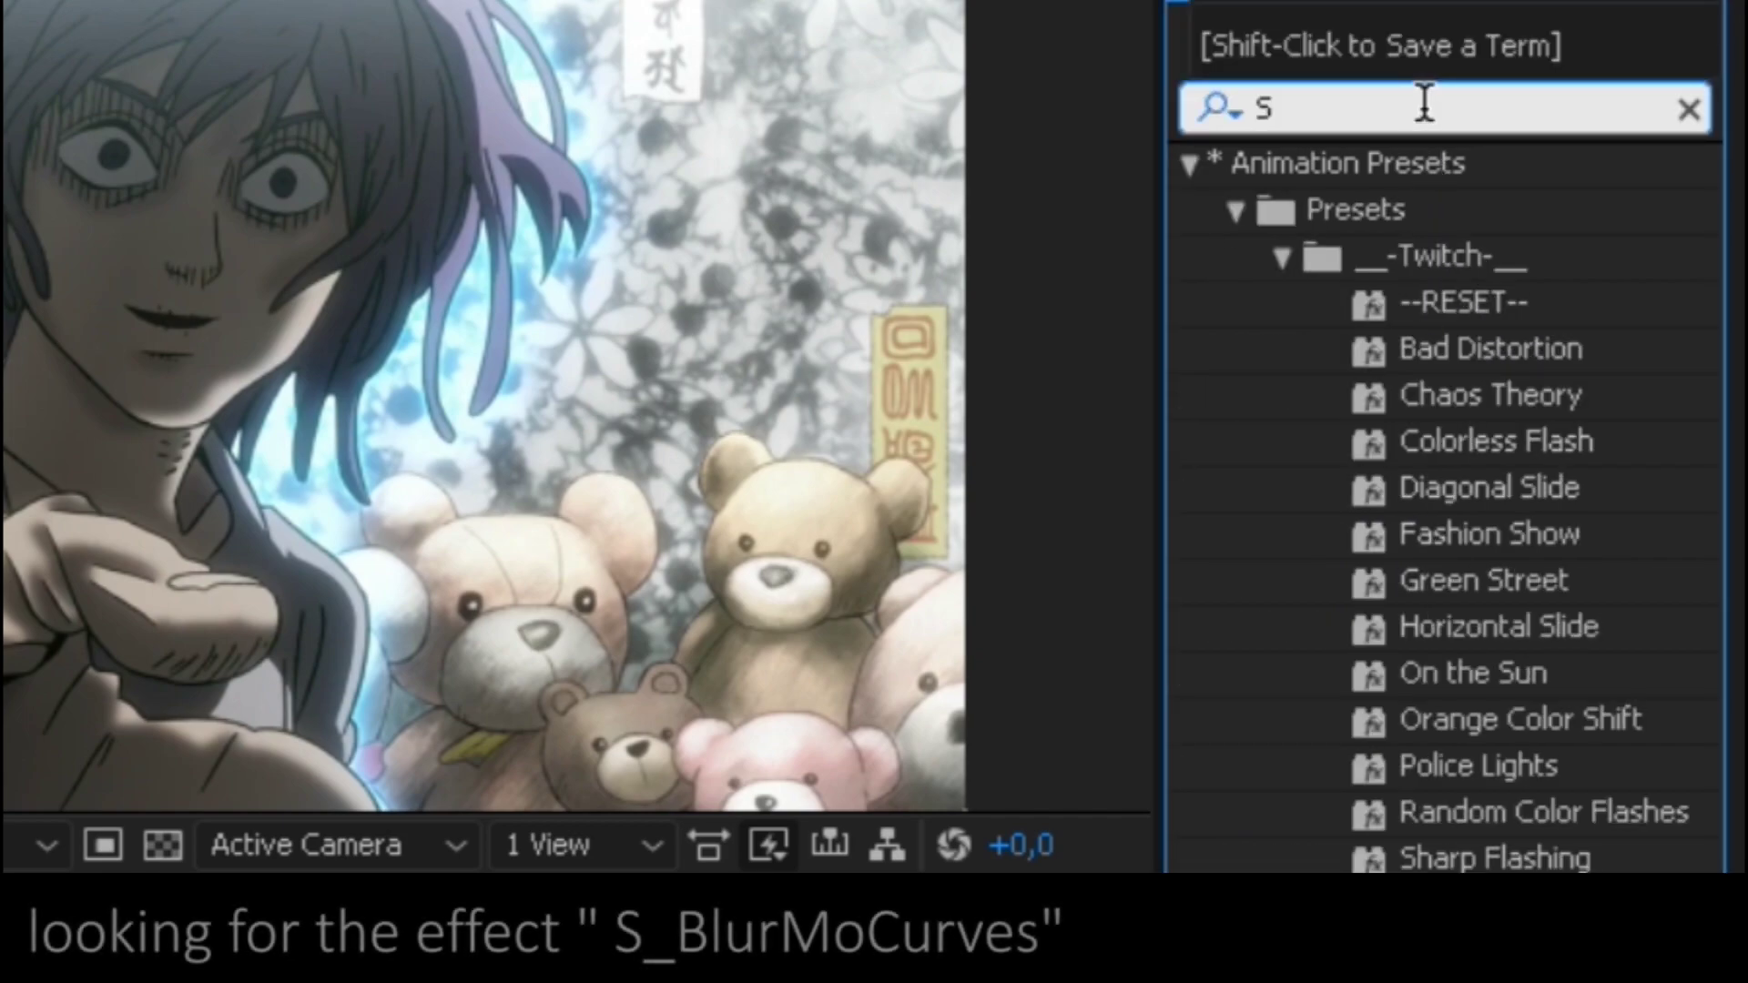
text(_Bl)
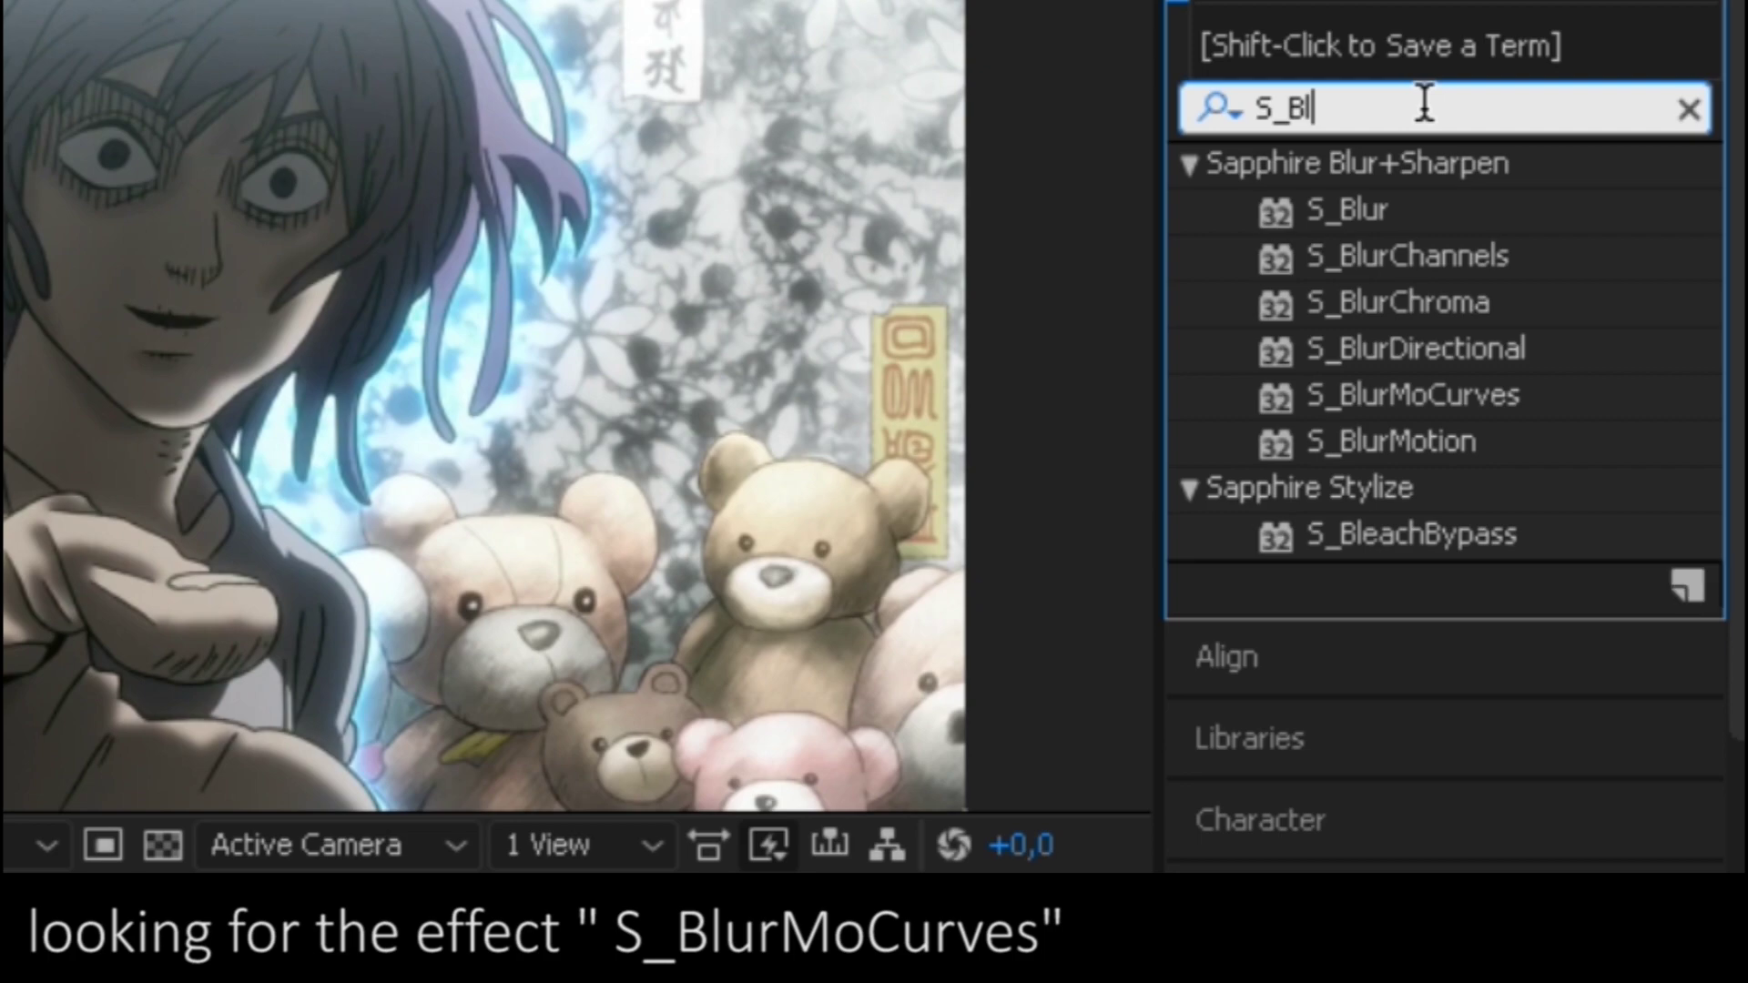
text(ur)
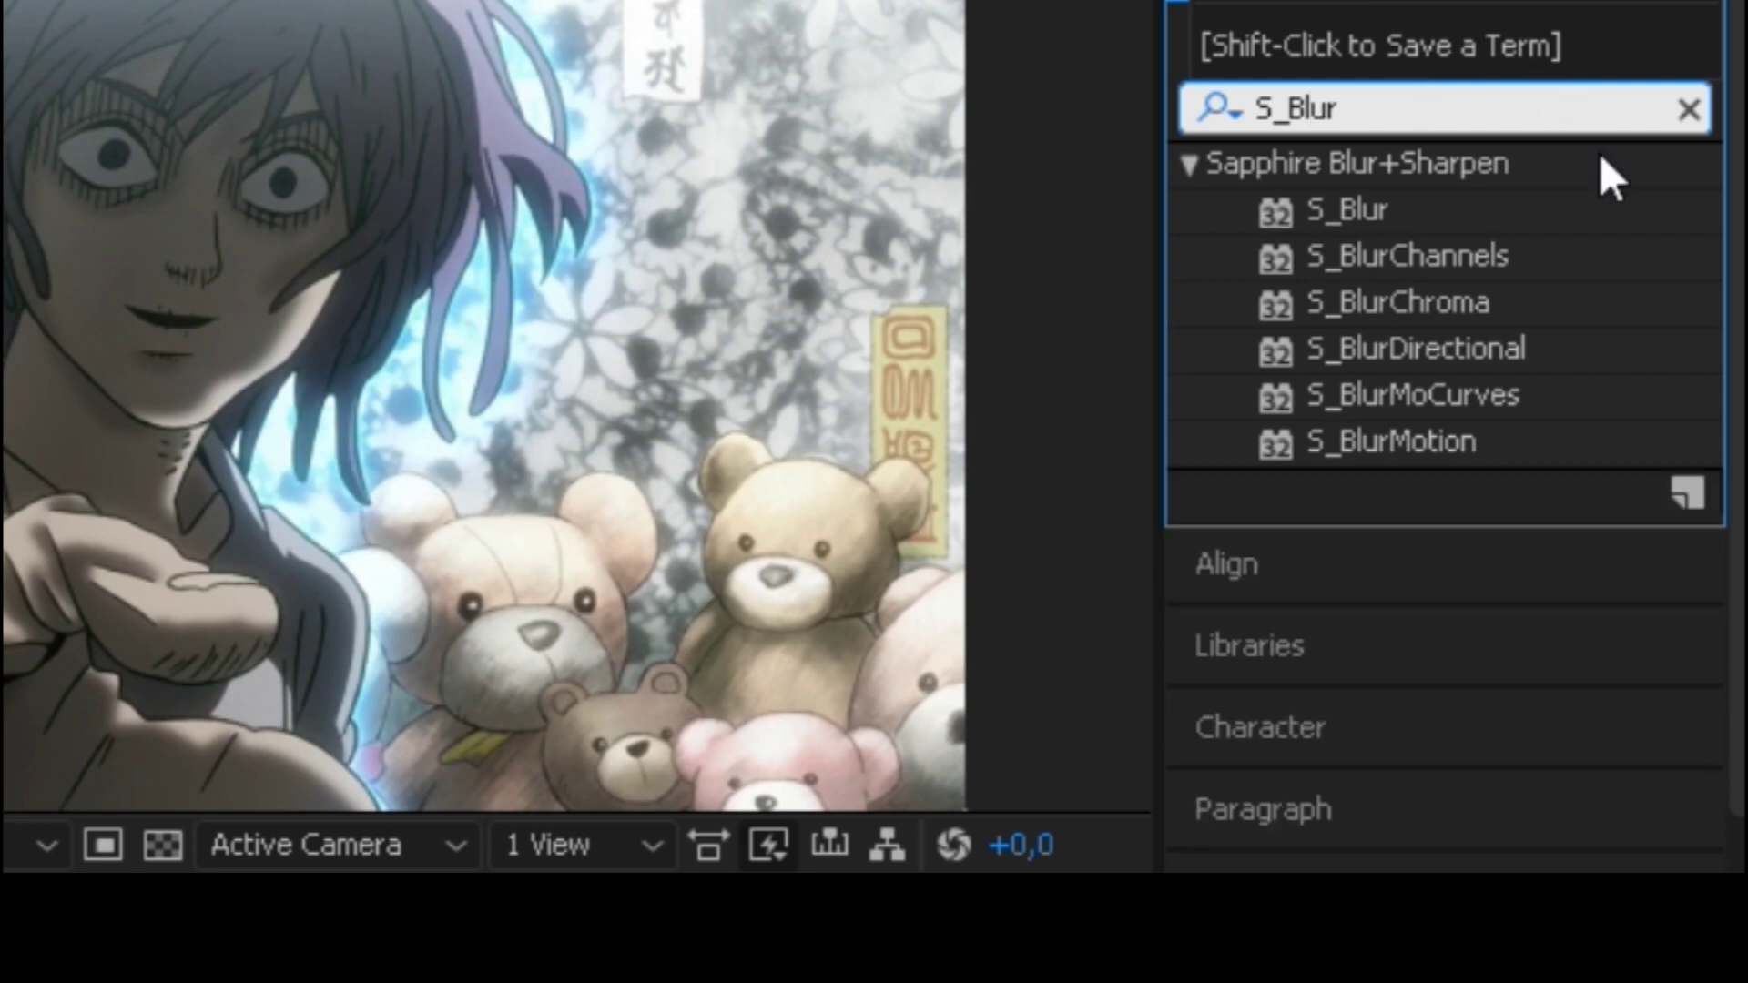
click(1433, 391)
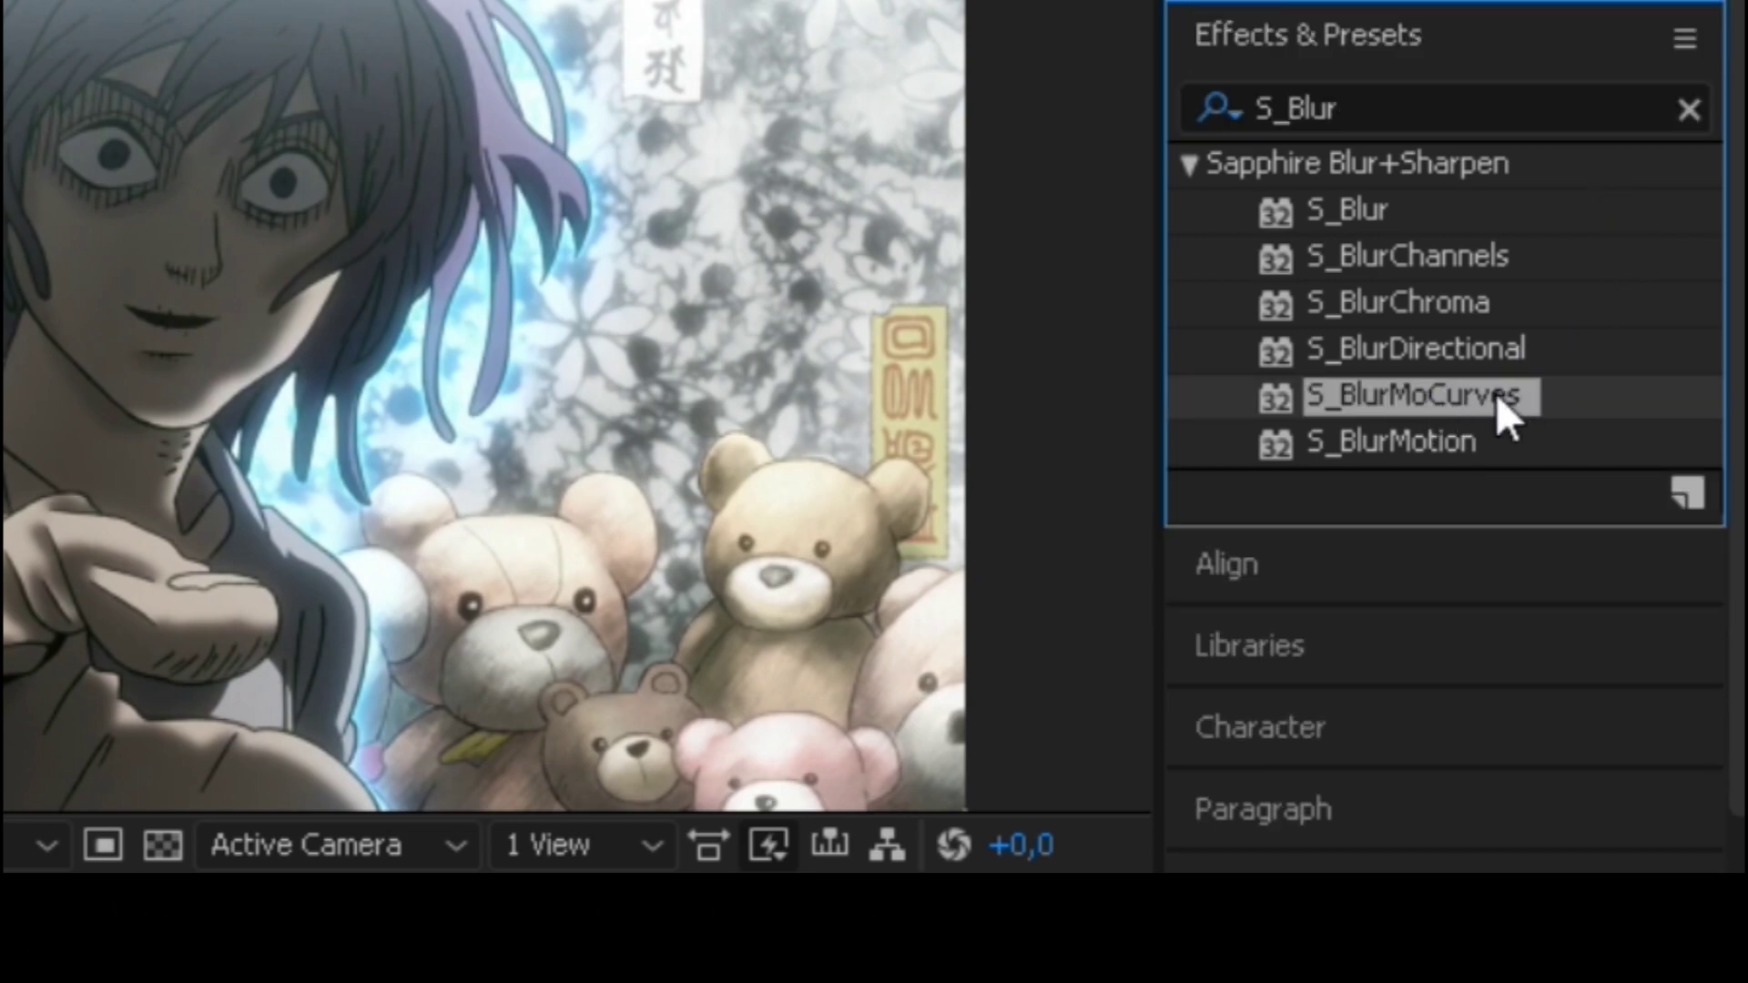
drag(1489, 393, 956, 788)
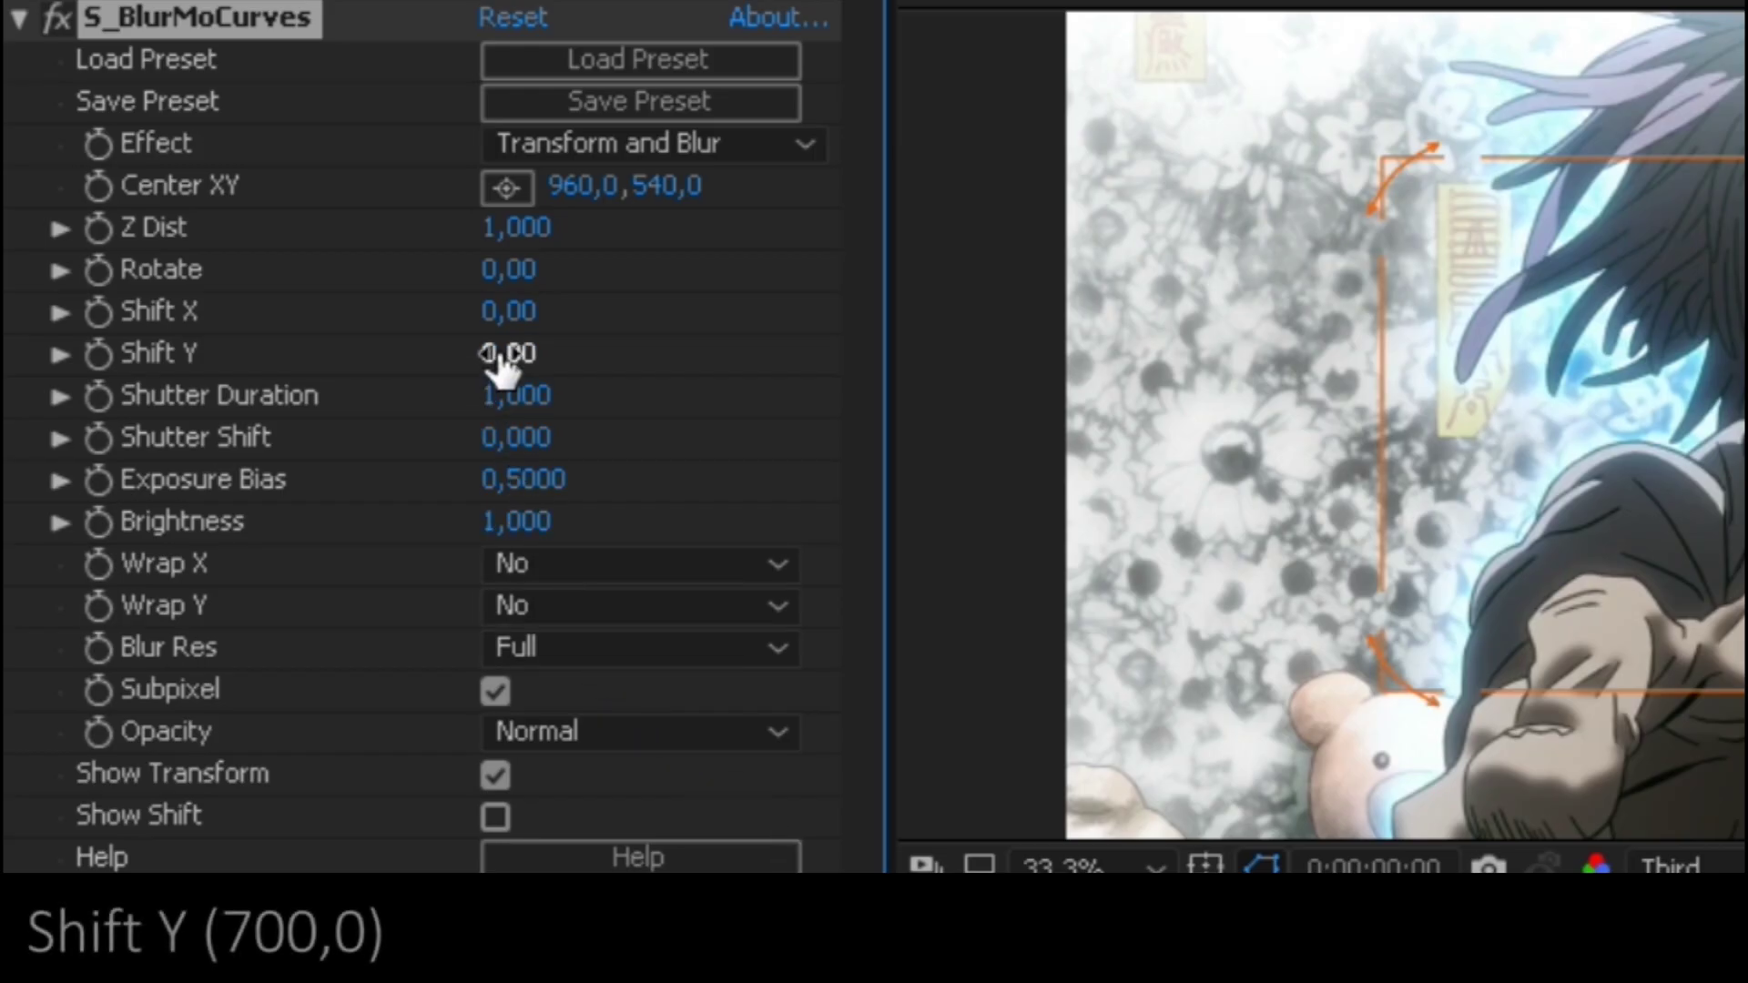
- Set Shift Y to 700 and keyframe it at the first frame
click(501, 355)
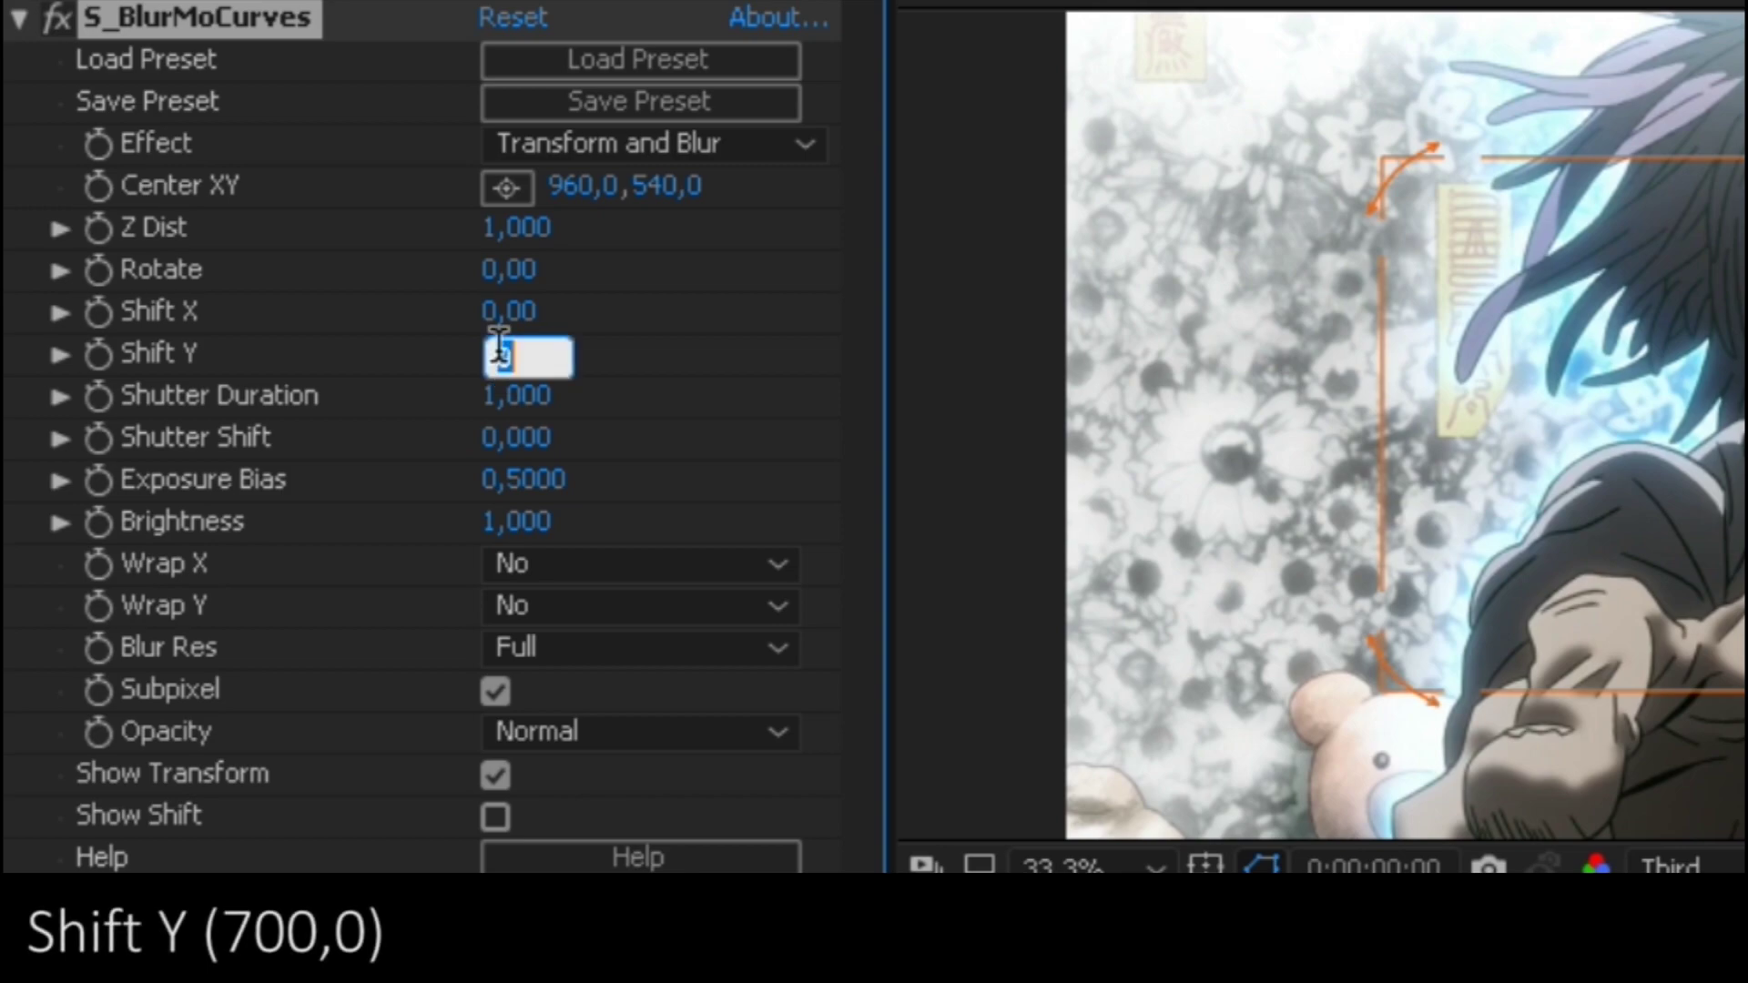
text(700)
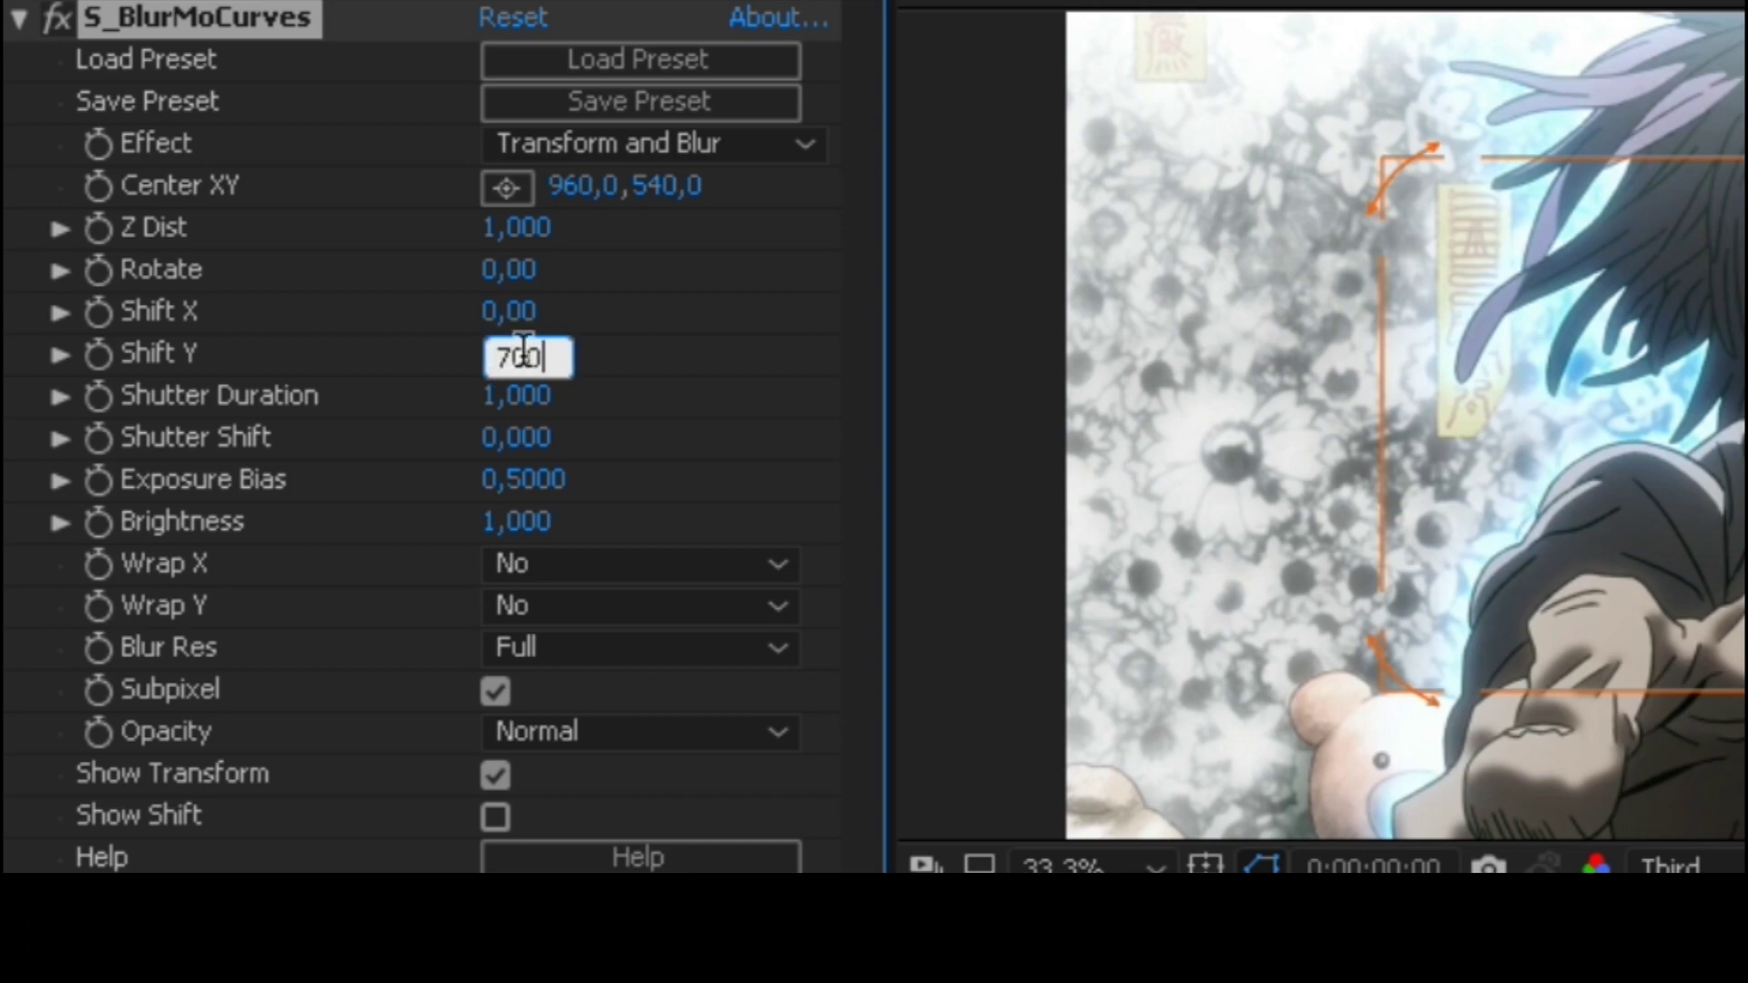
key(Return)
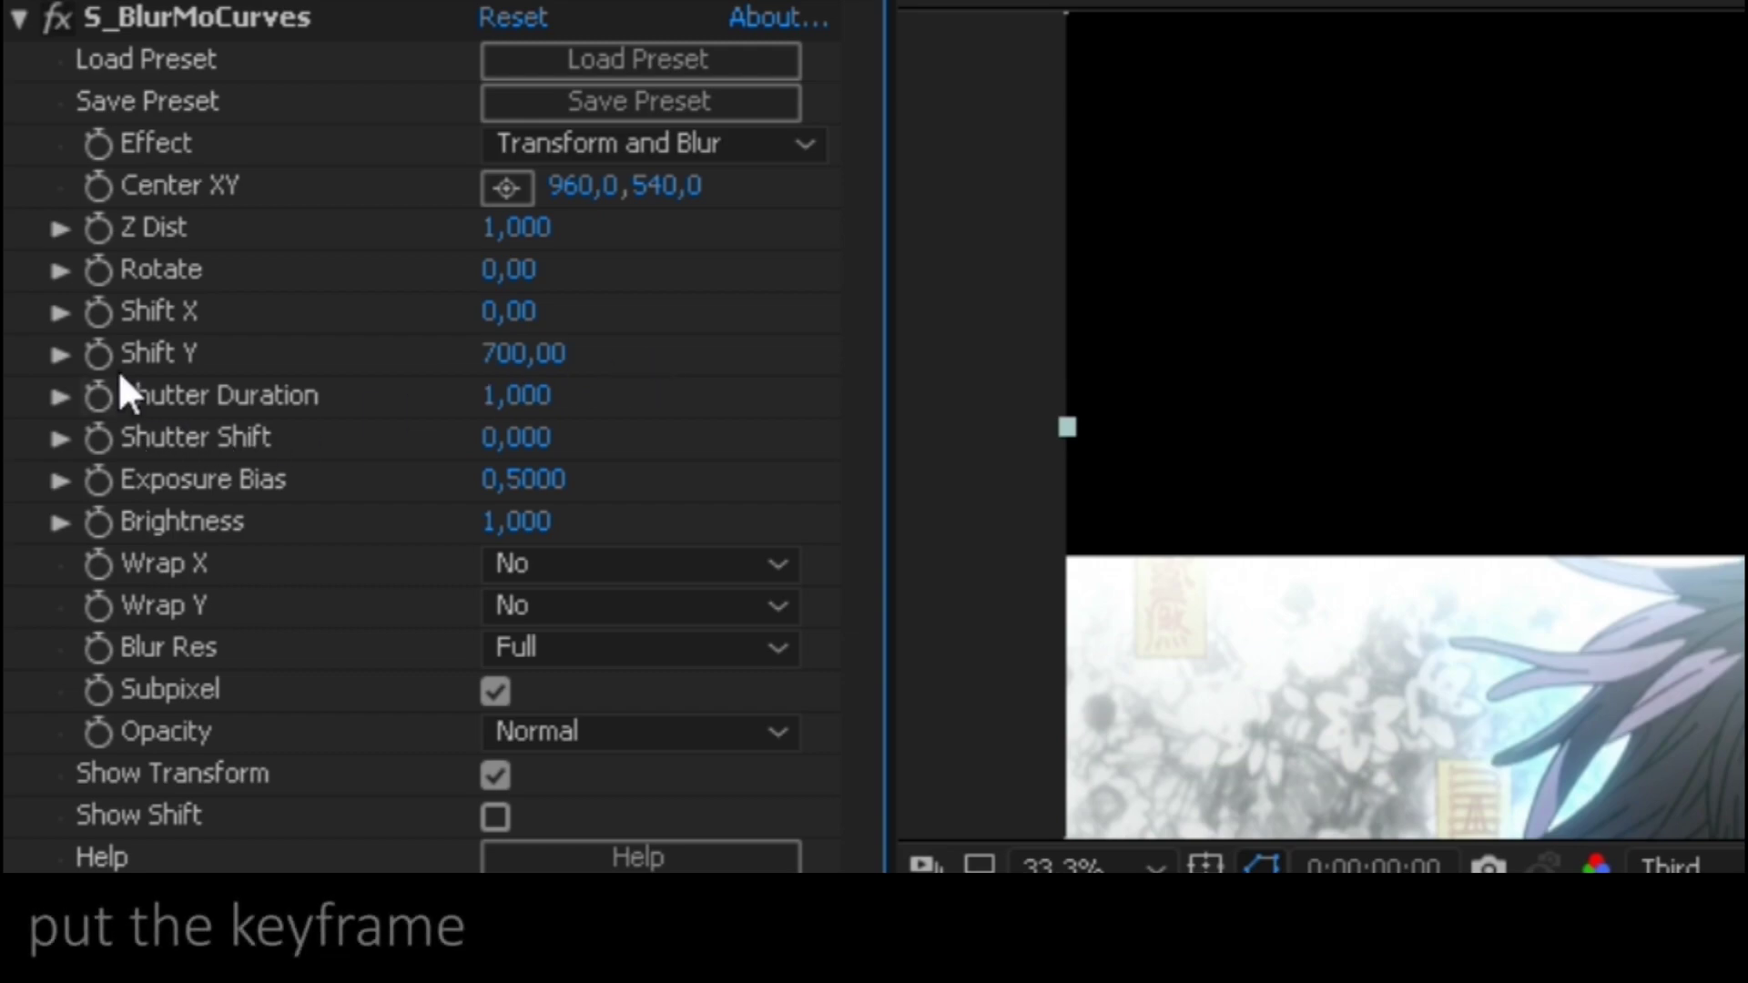
click(99, 355)
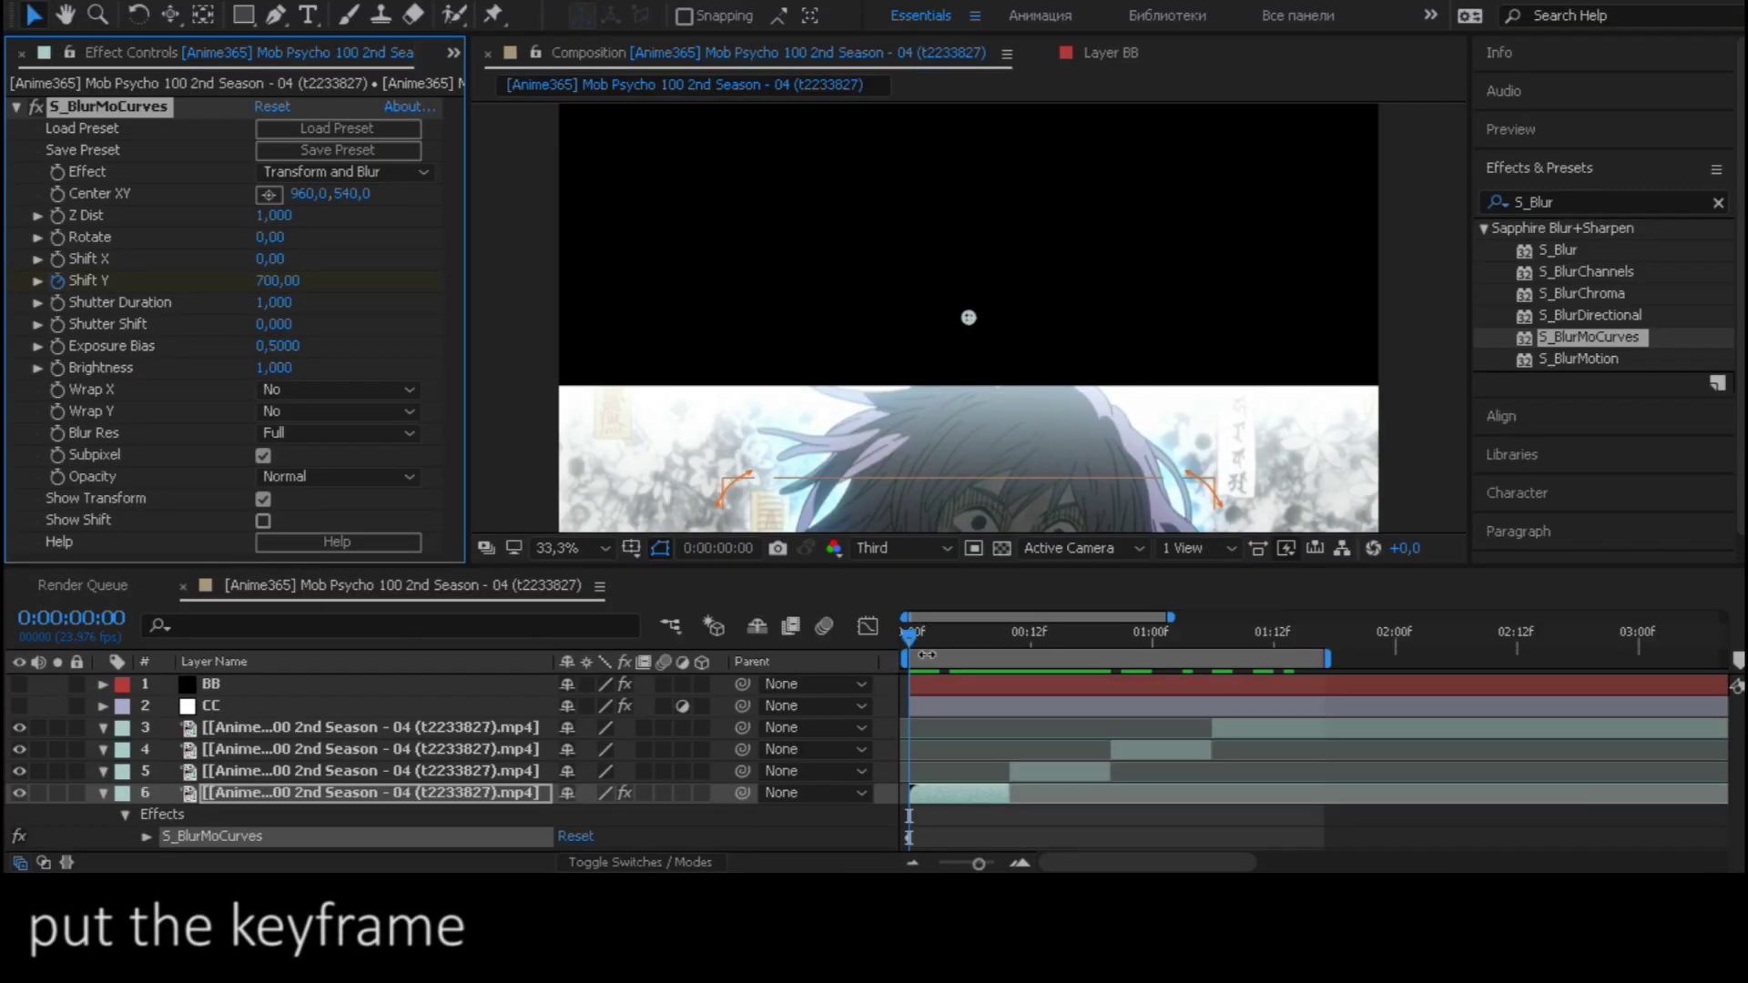
- Ten frames later, set Shift Y to 0 as the end keyframe
key(shift+Page_Down)
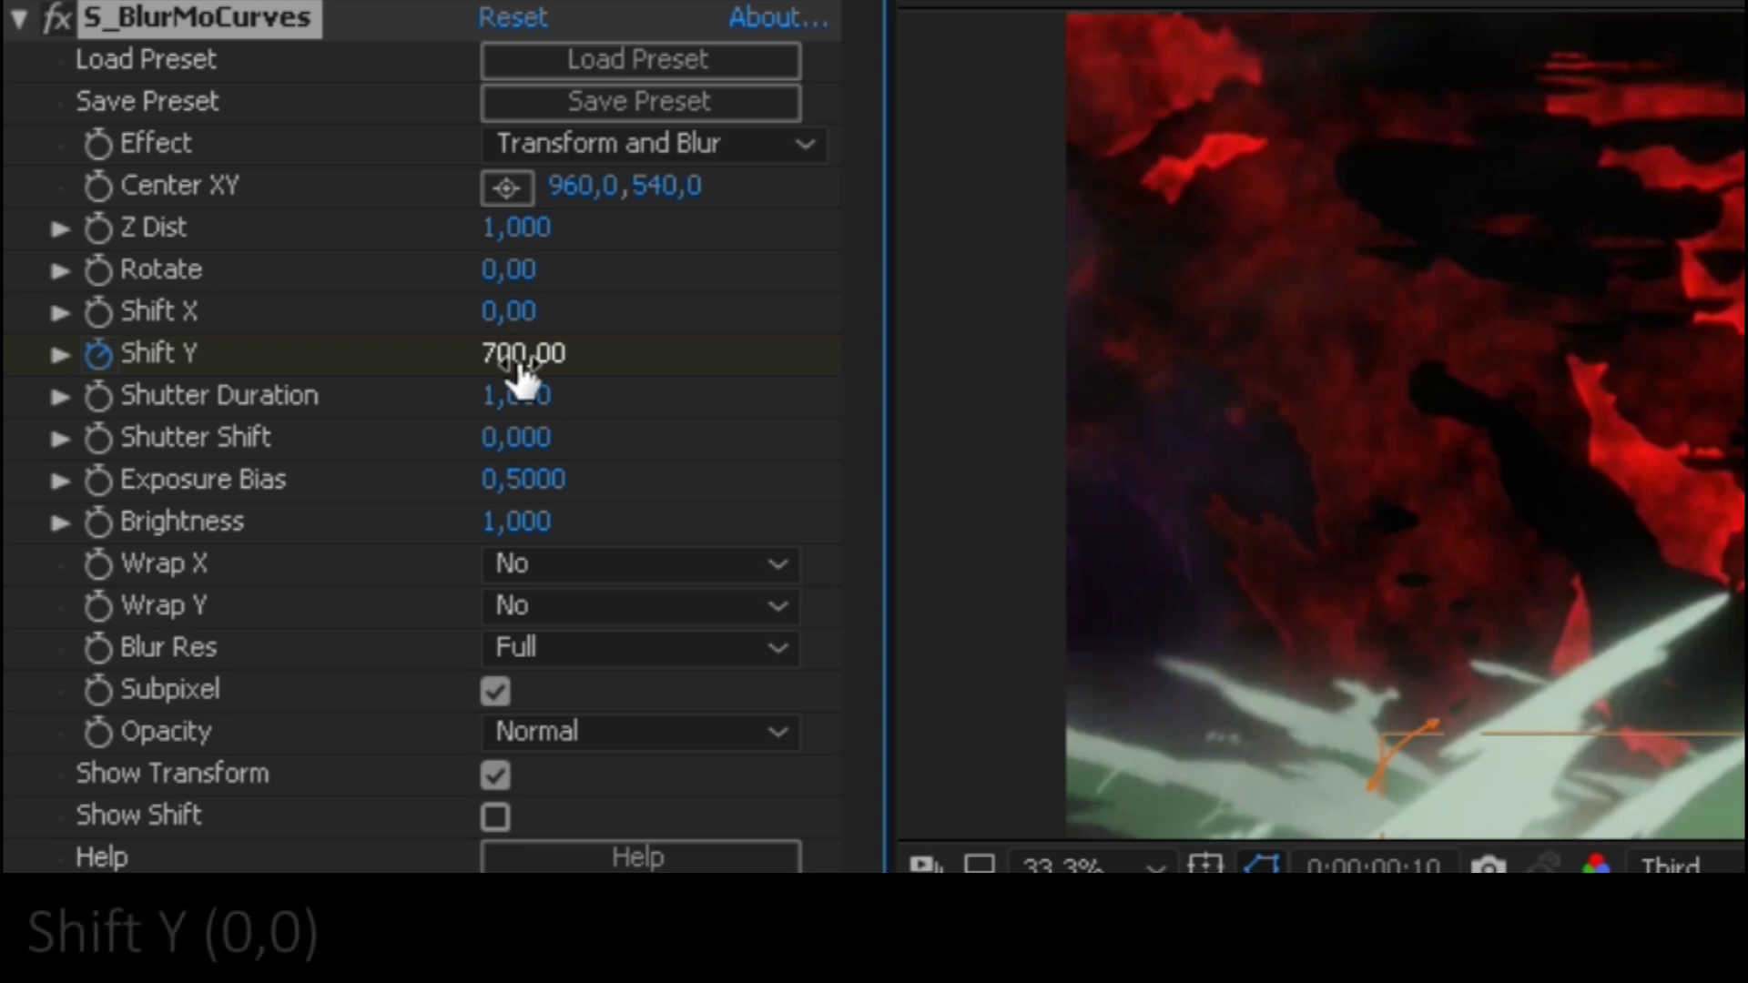
click(521, 366)
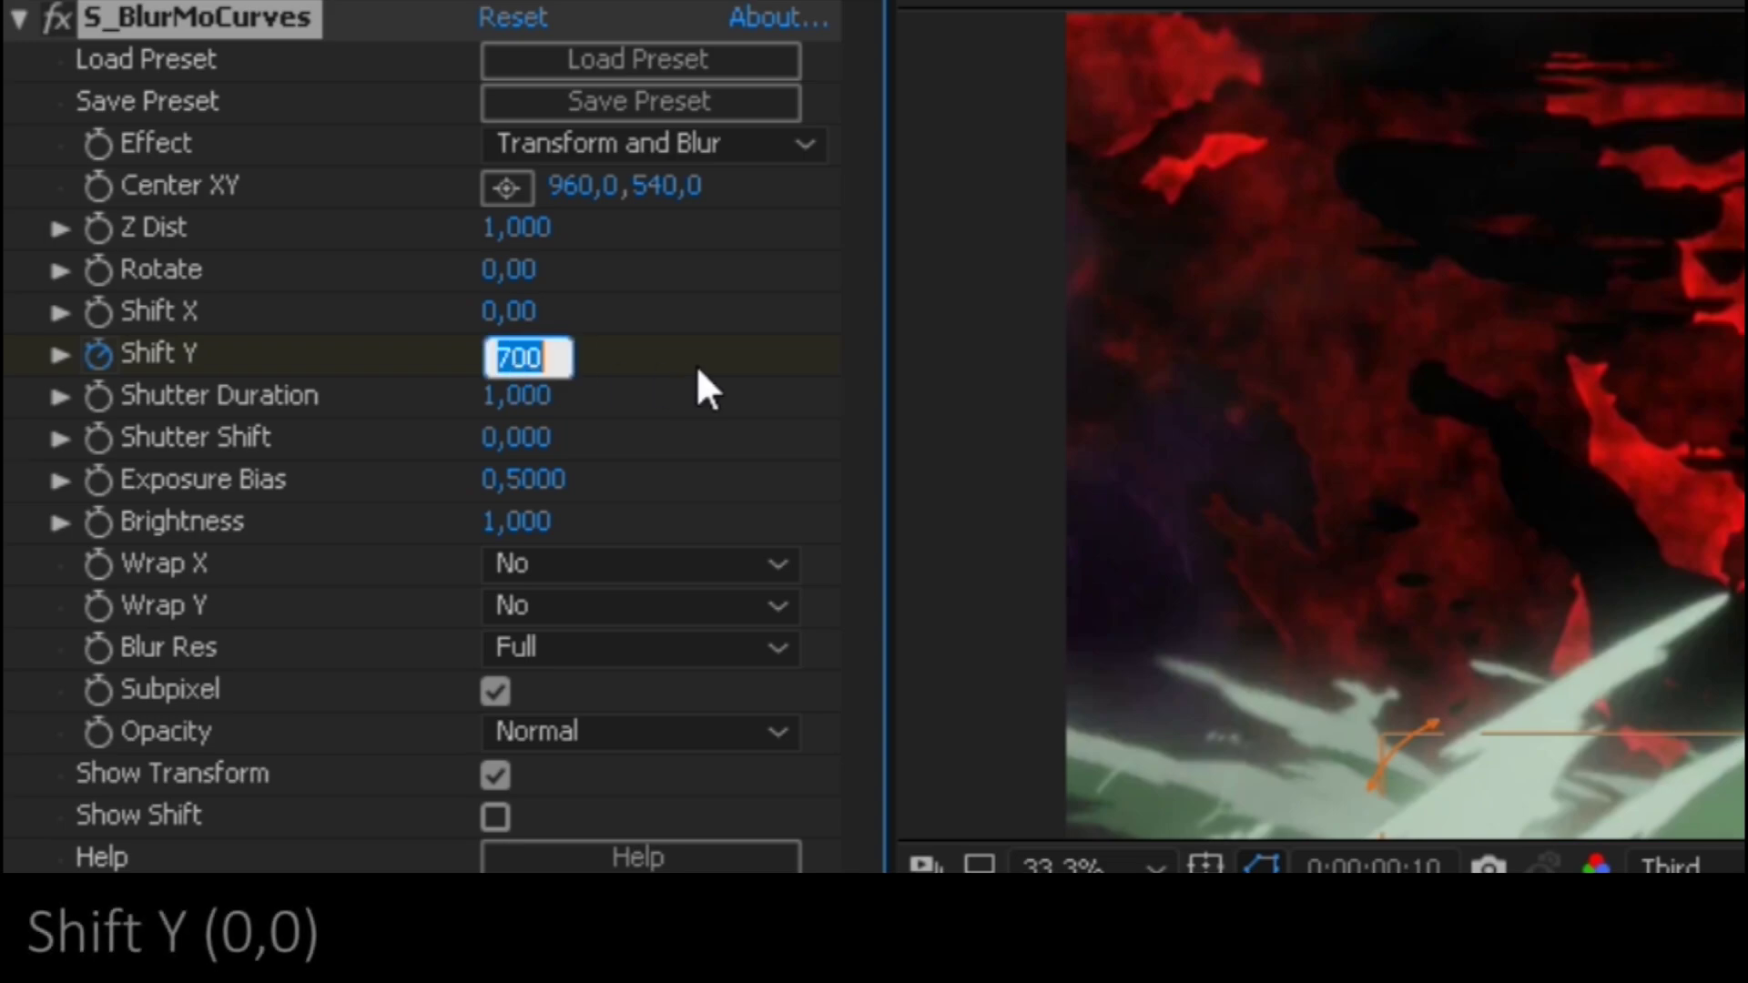
text(0)
key(Return)
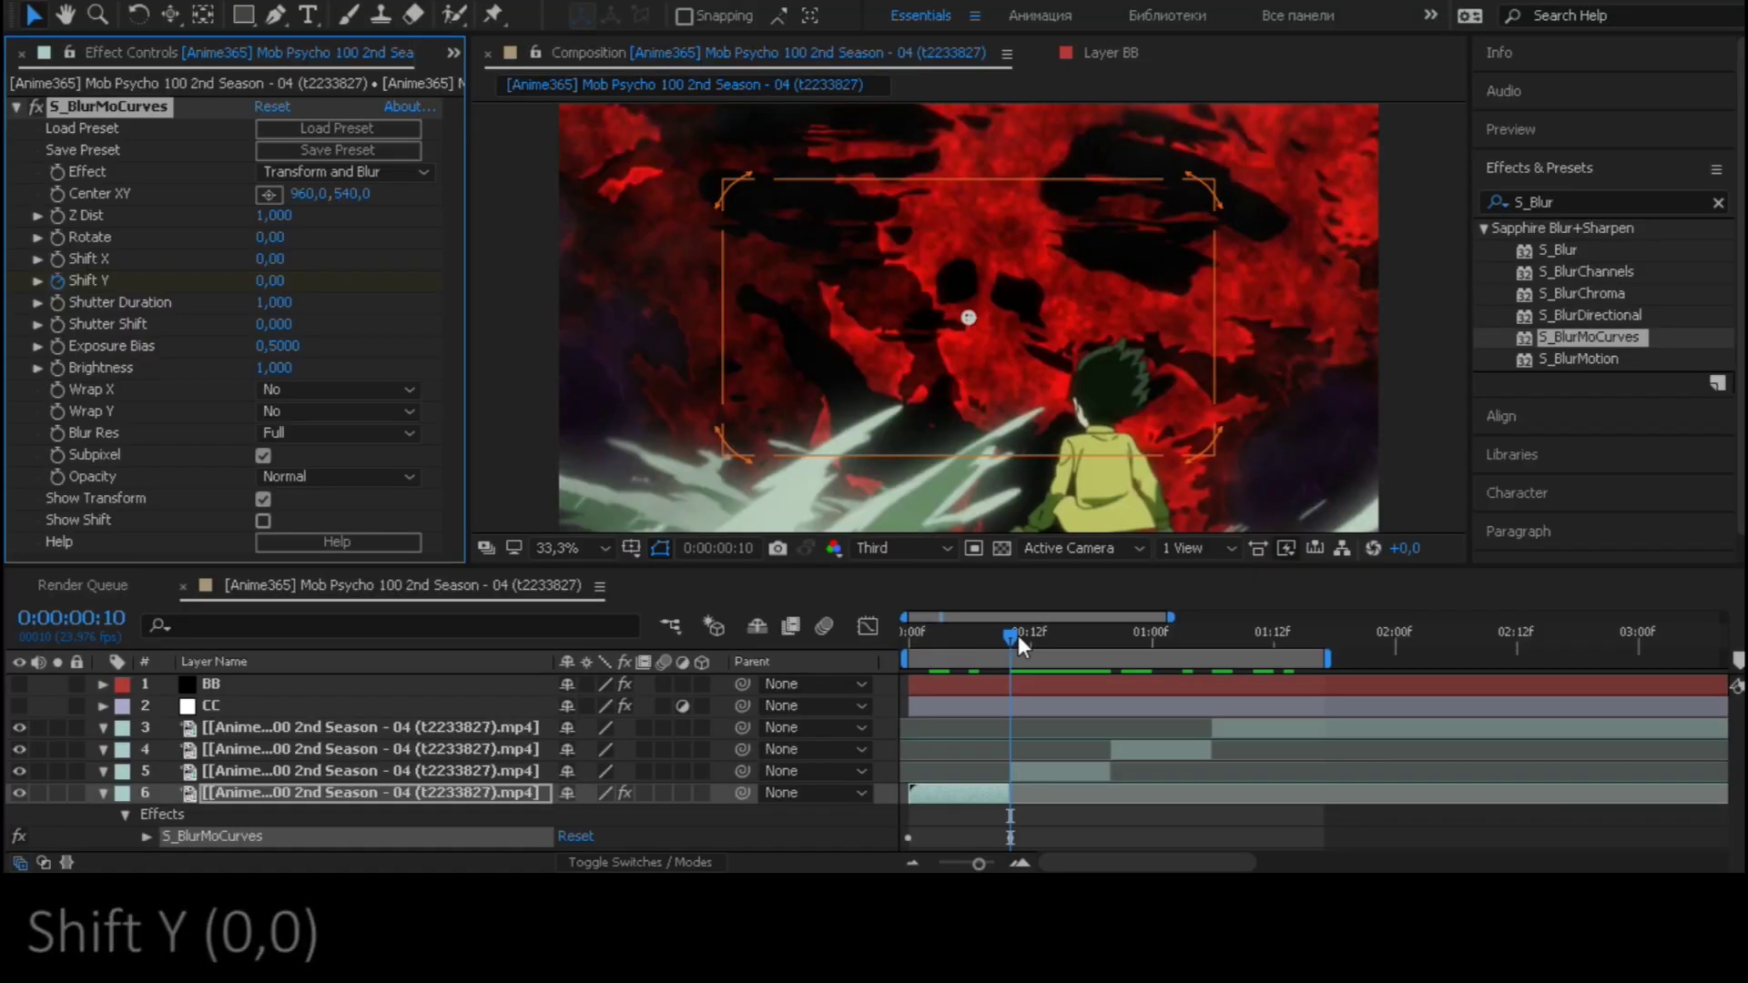
- Set S_BlurMoCurves Wrap Y to Reflect, checking it at frame 4
drag(1018, 636, 959, 641)
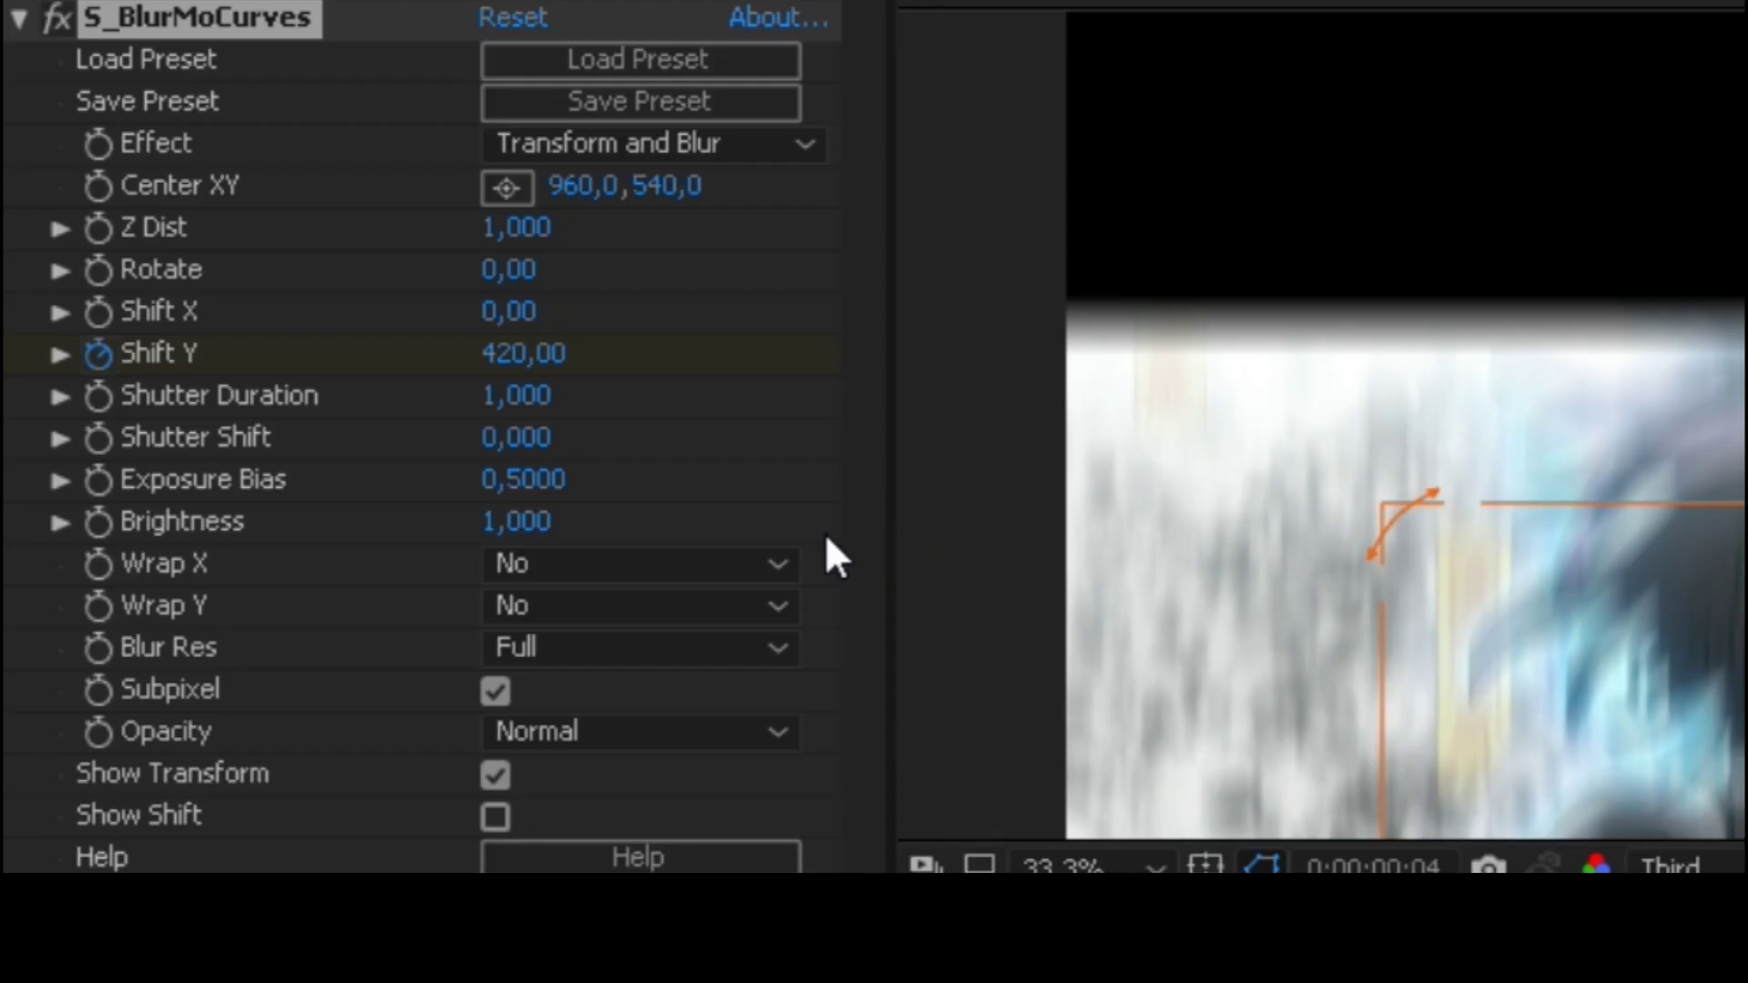
click(598, 601)
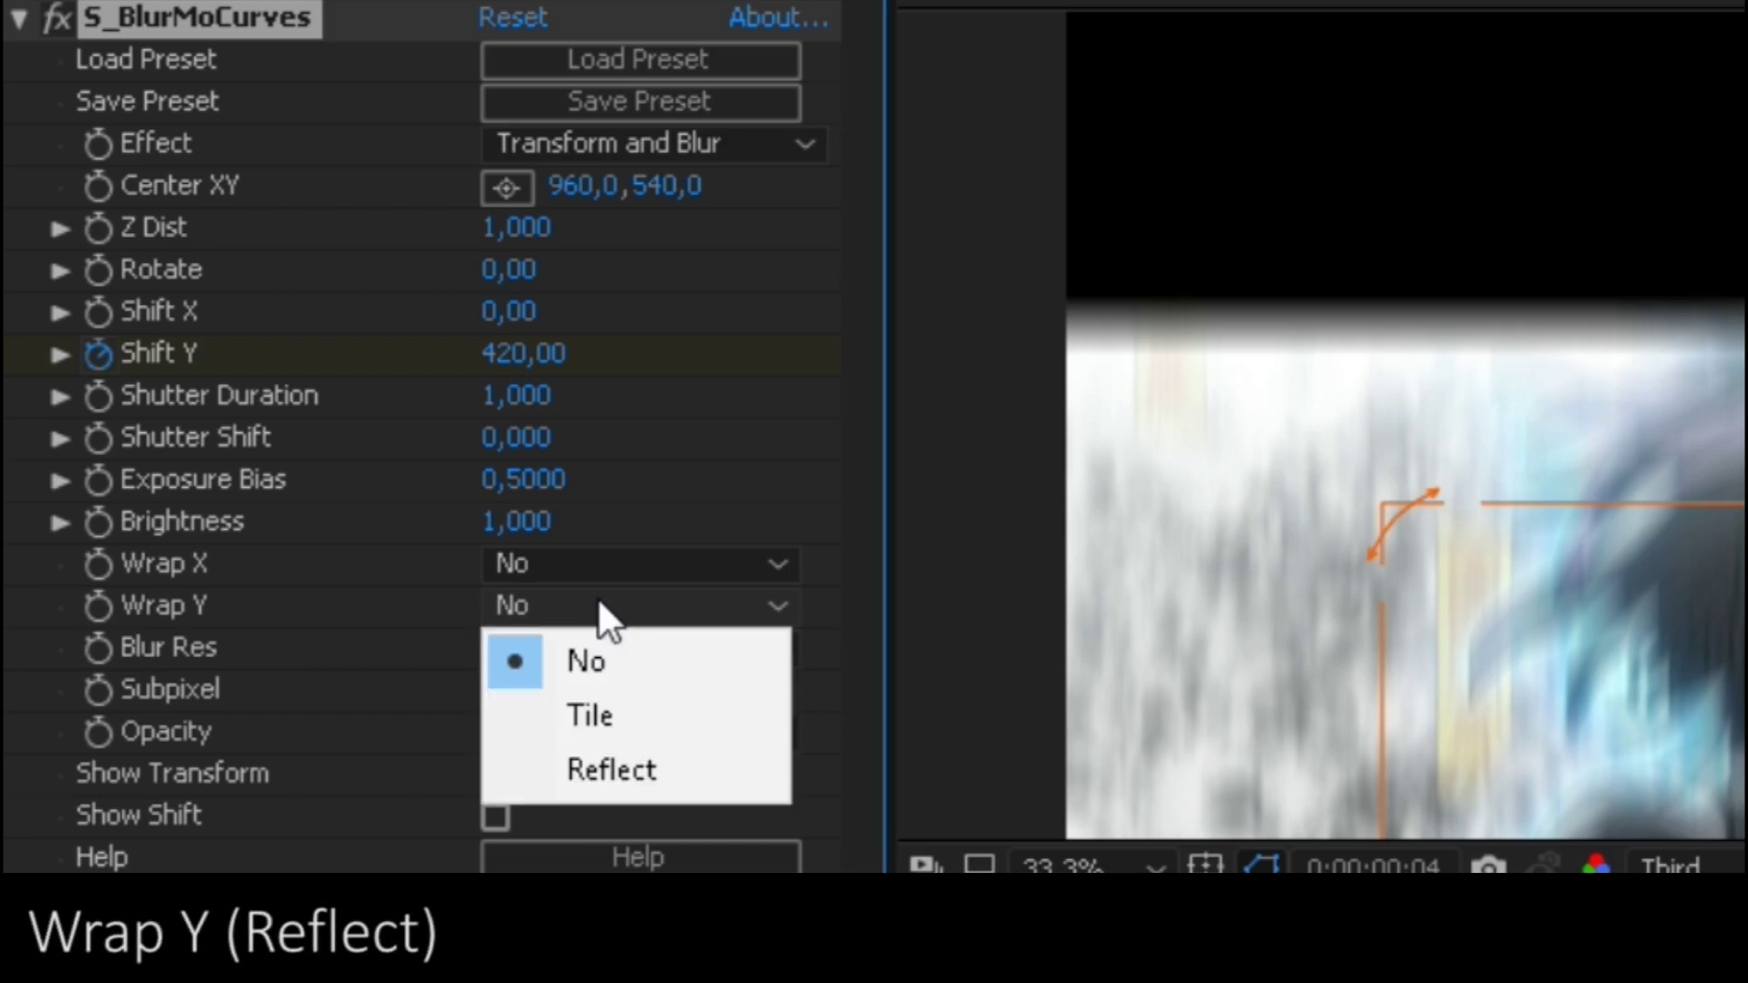
click(652, 770)
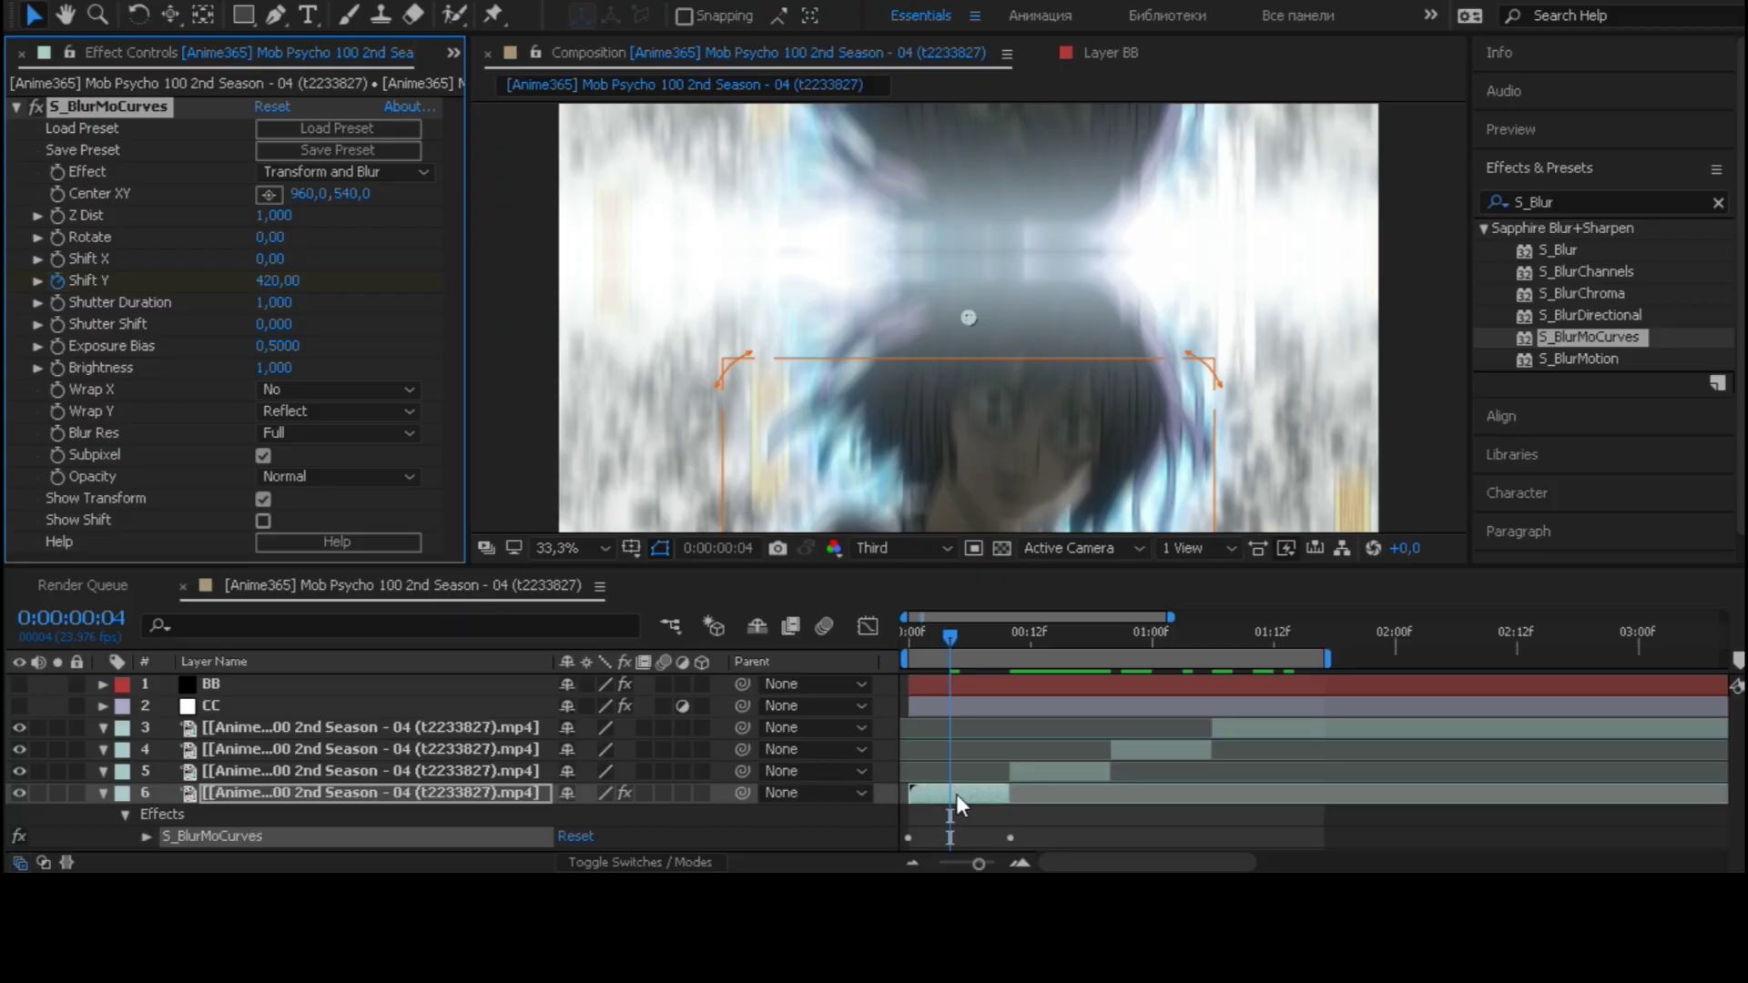
- Reveal layer 6's Shift Y keyframes and apply Easy Ease to both
click(956, 794)
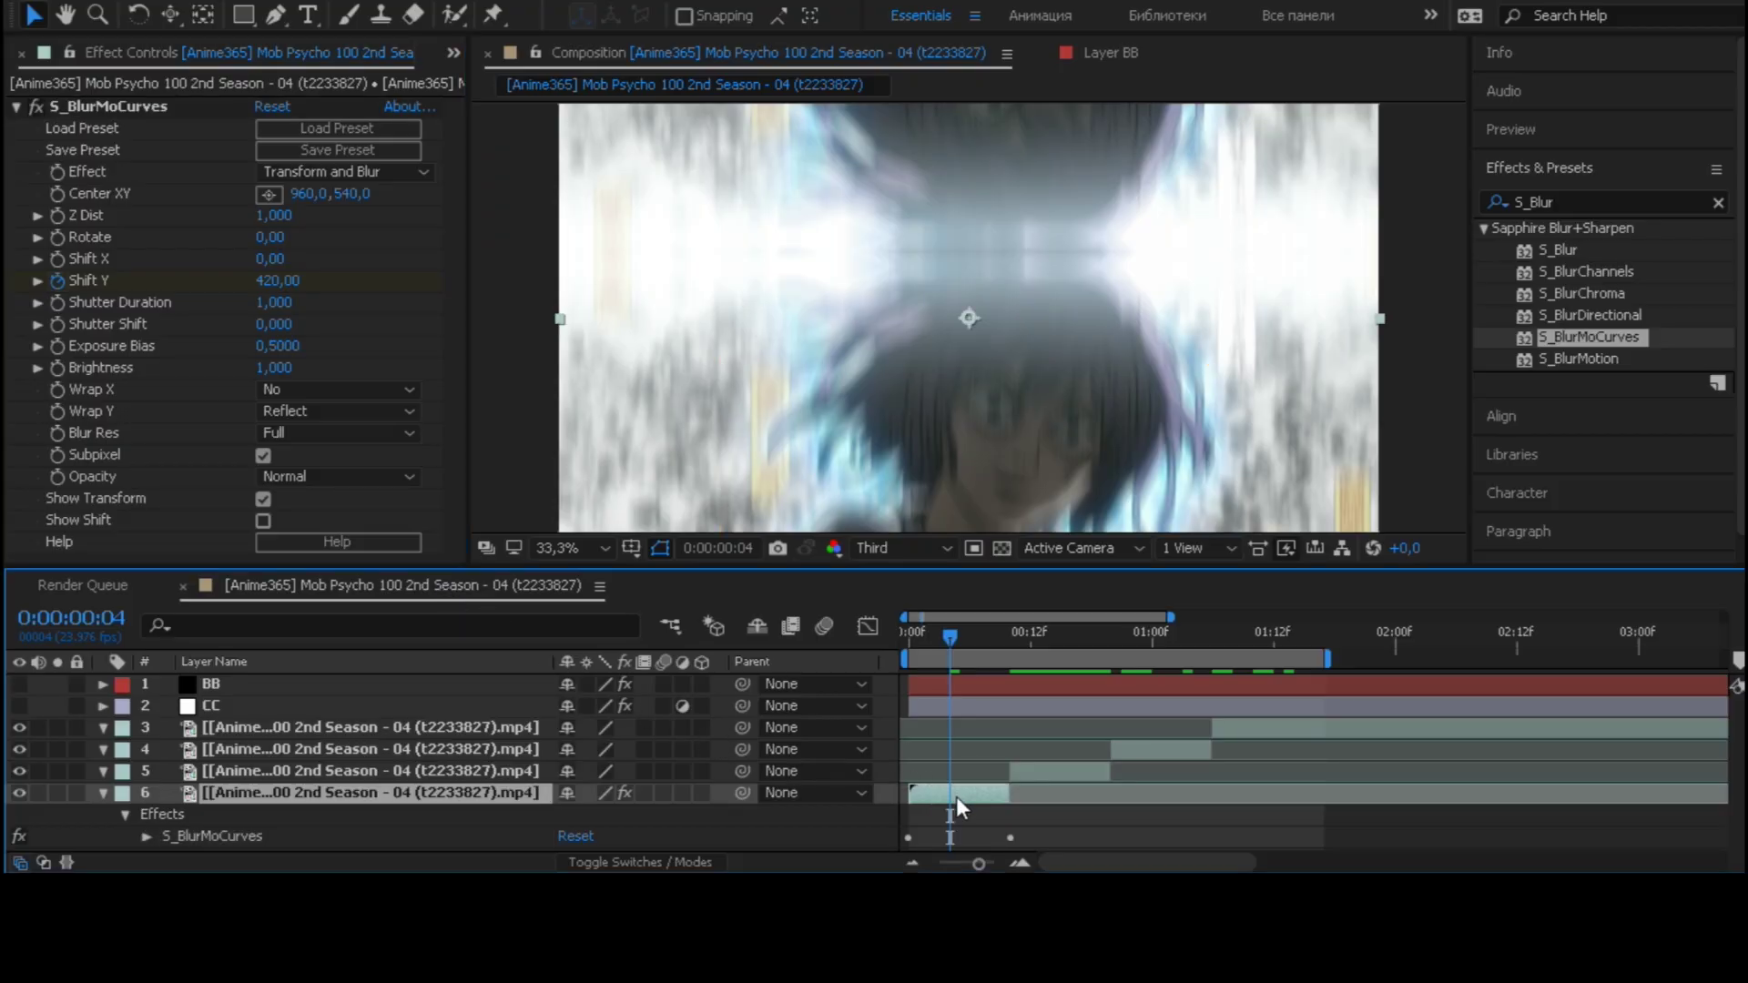
key(u)
key(F9)
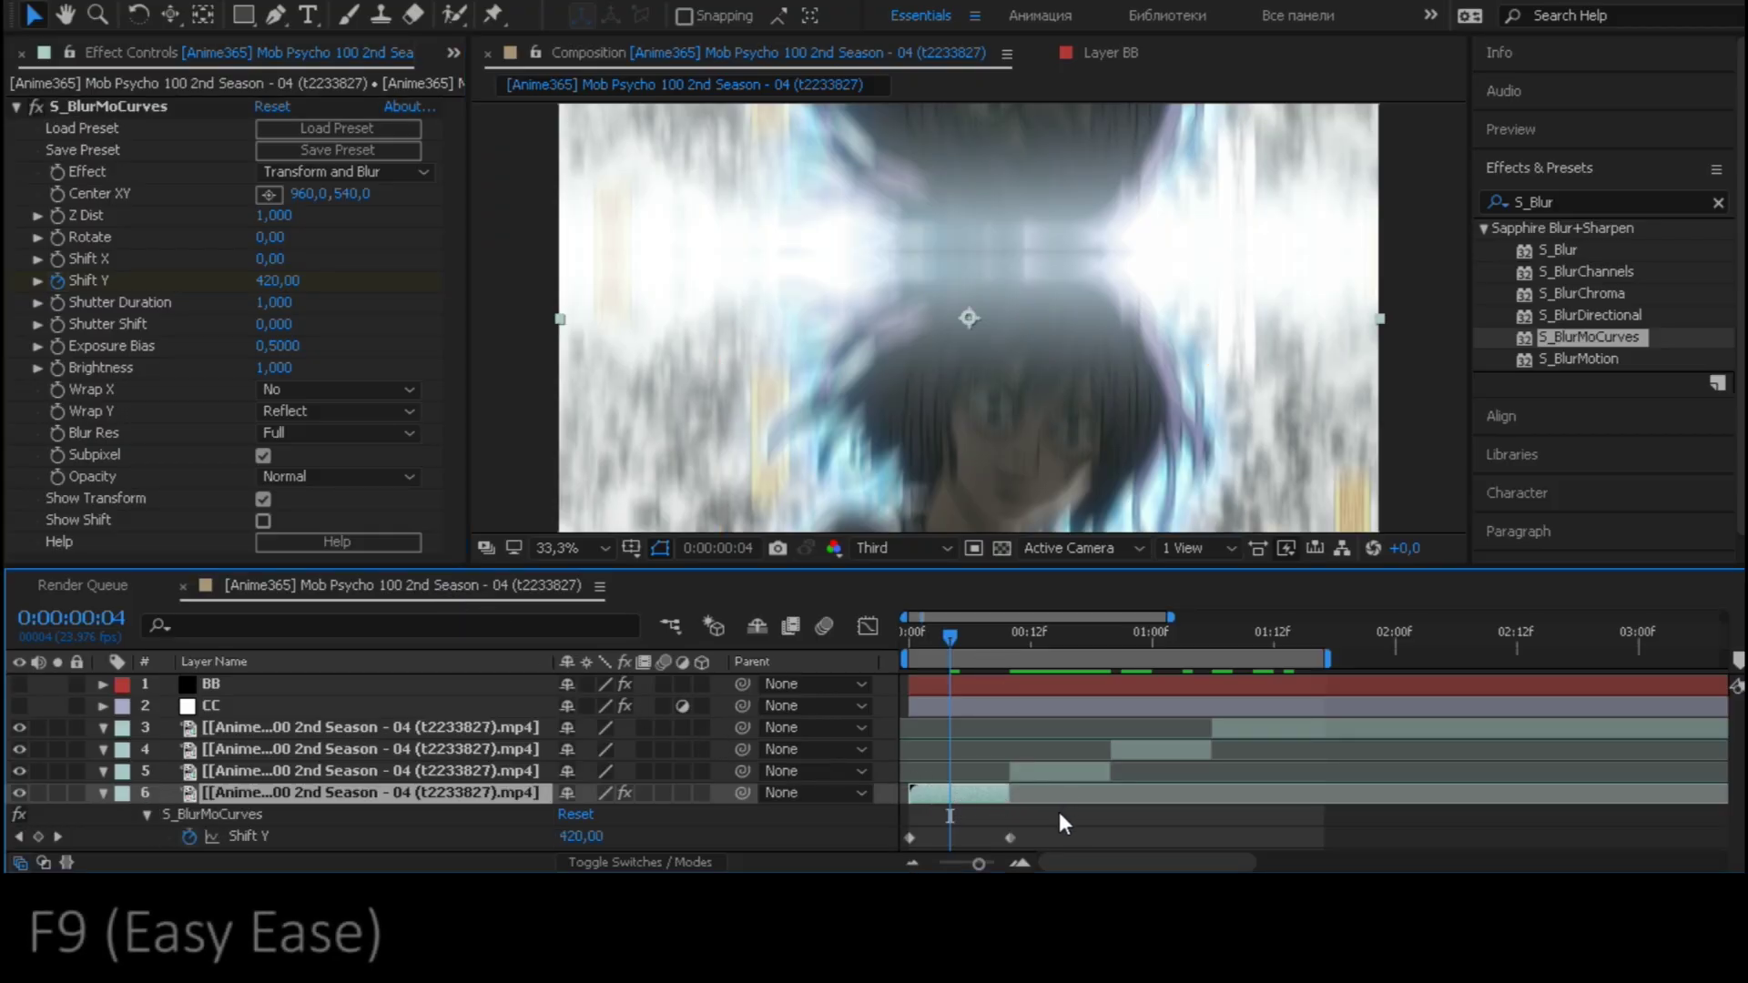
click(952, 826)
drag(1028, 848, 883, 836)
key(F9)
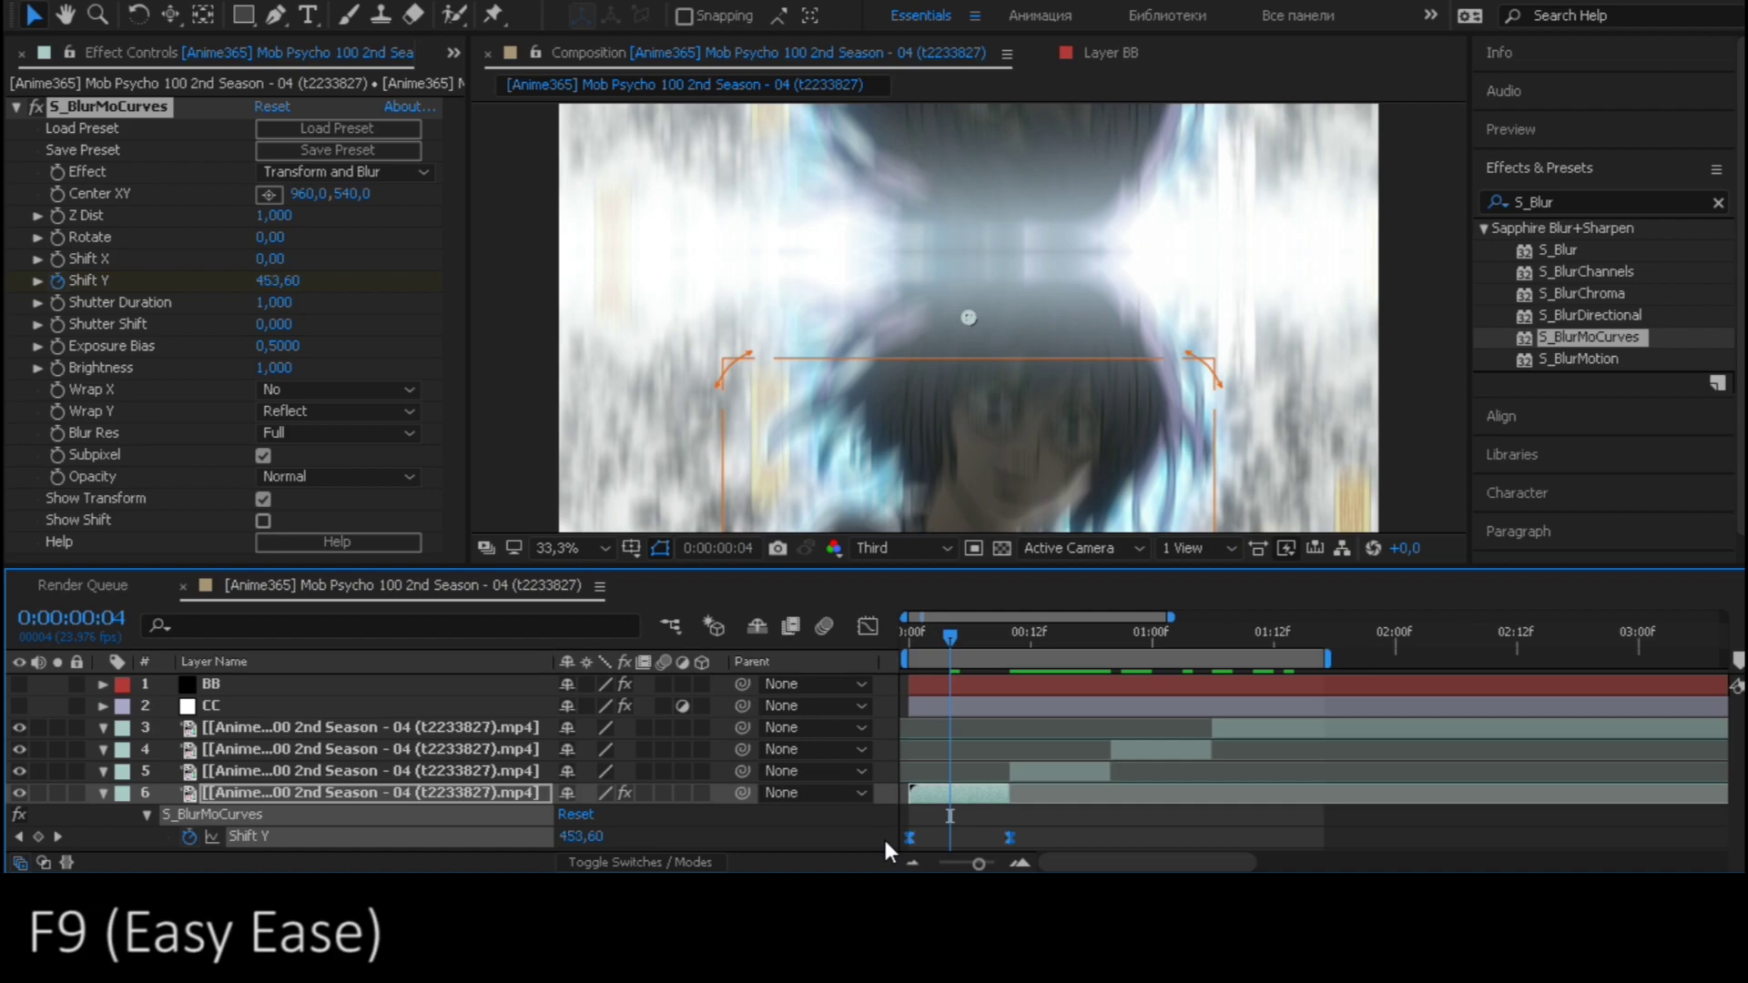
- Show the Shift Y curve in a maximized Graph Editor, zoomed to the transition at frame 6
click(868, 627)
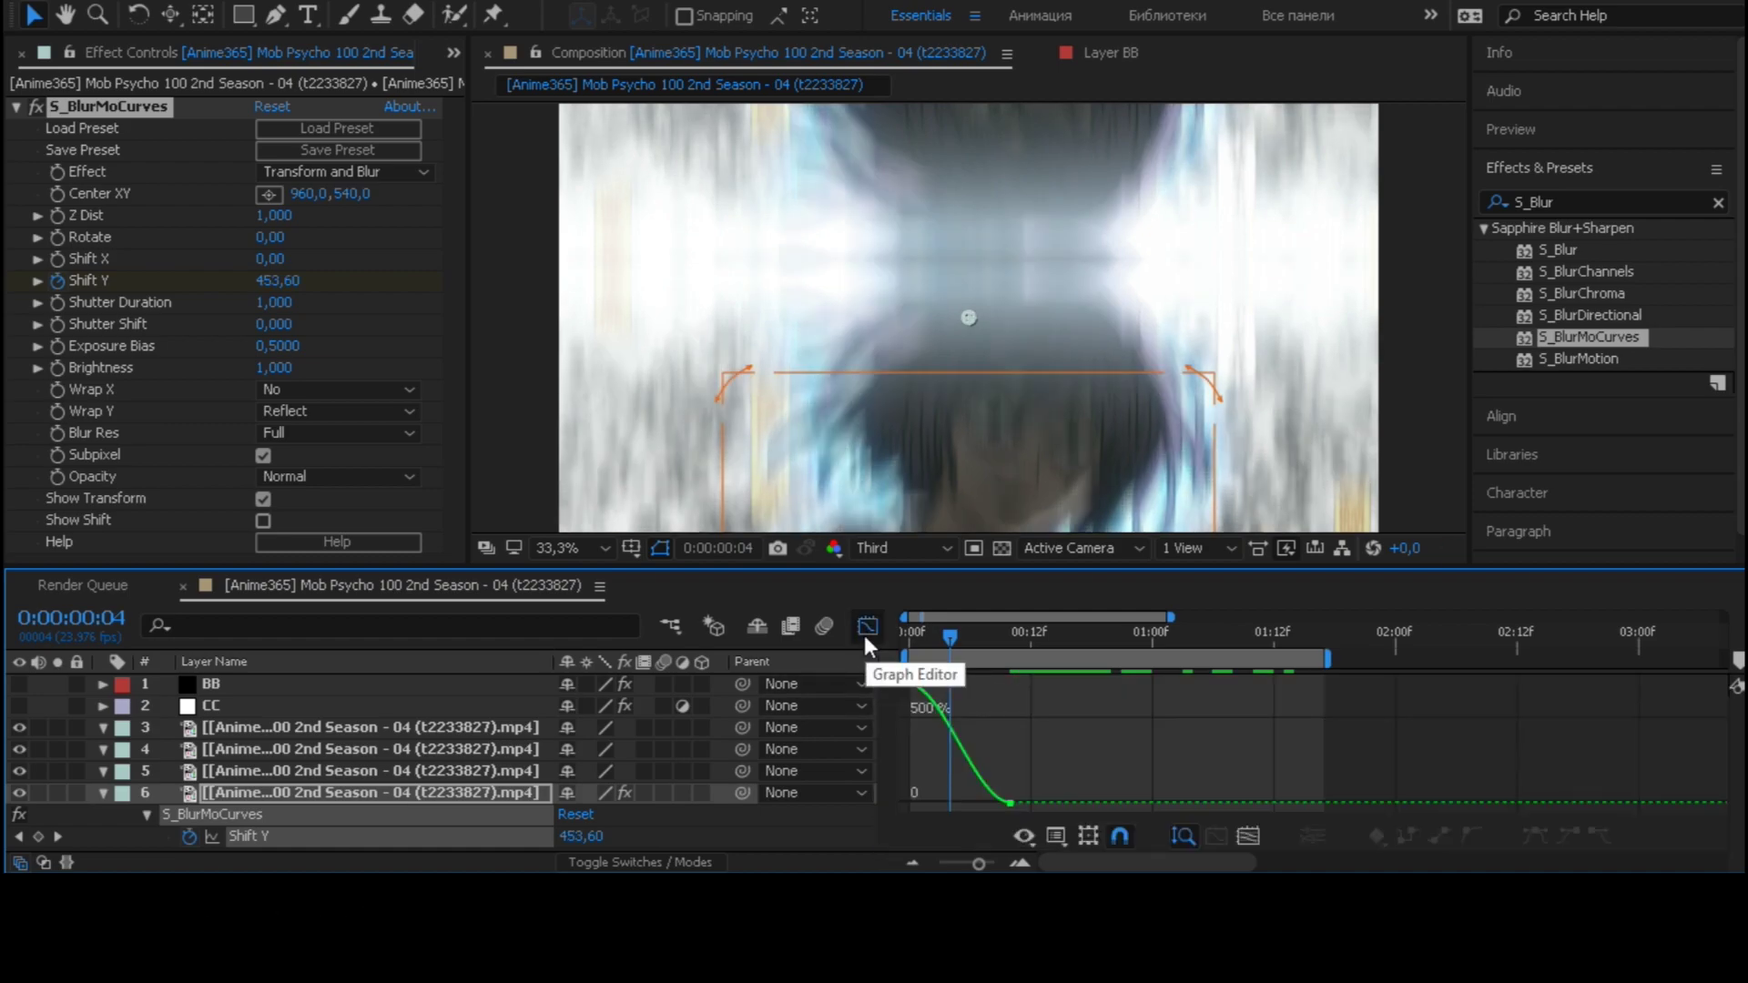
click(970, 635)
key(grave)
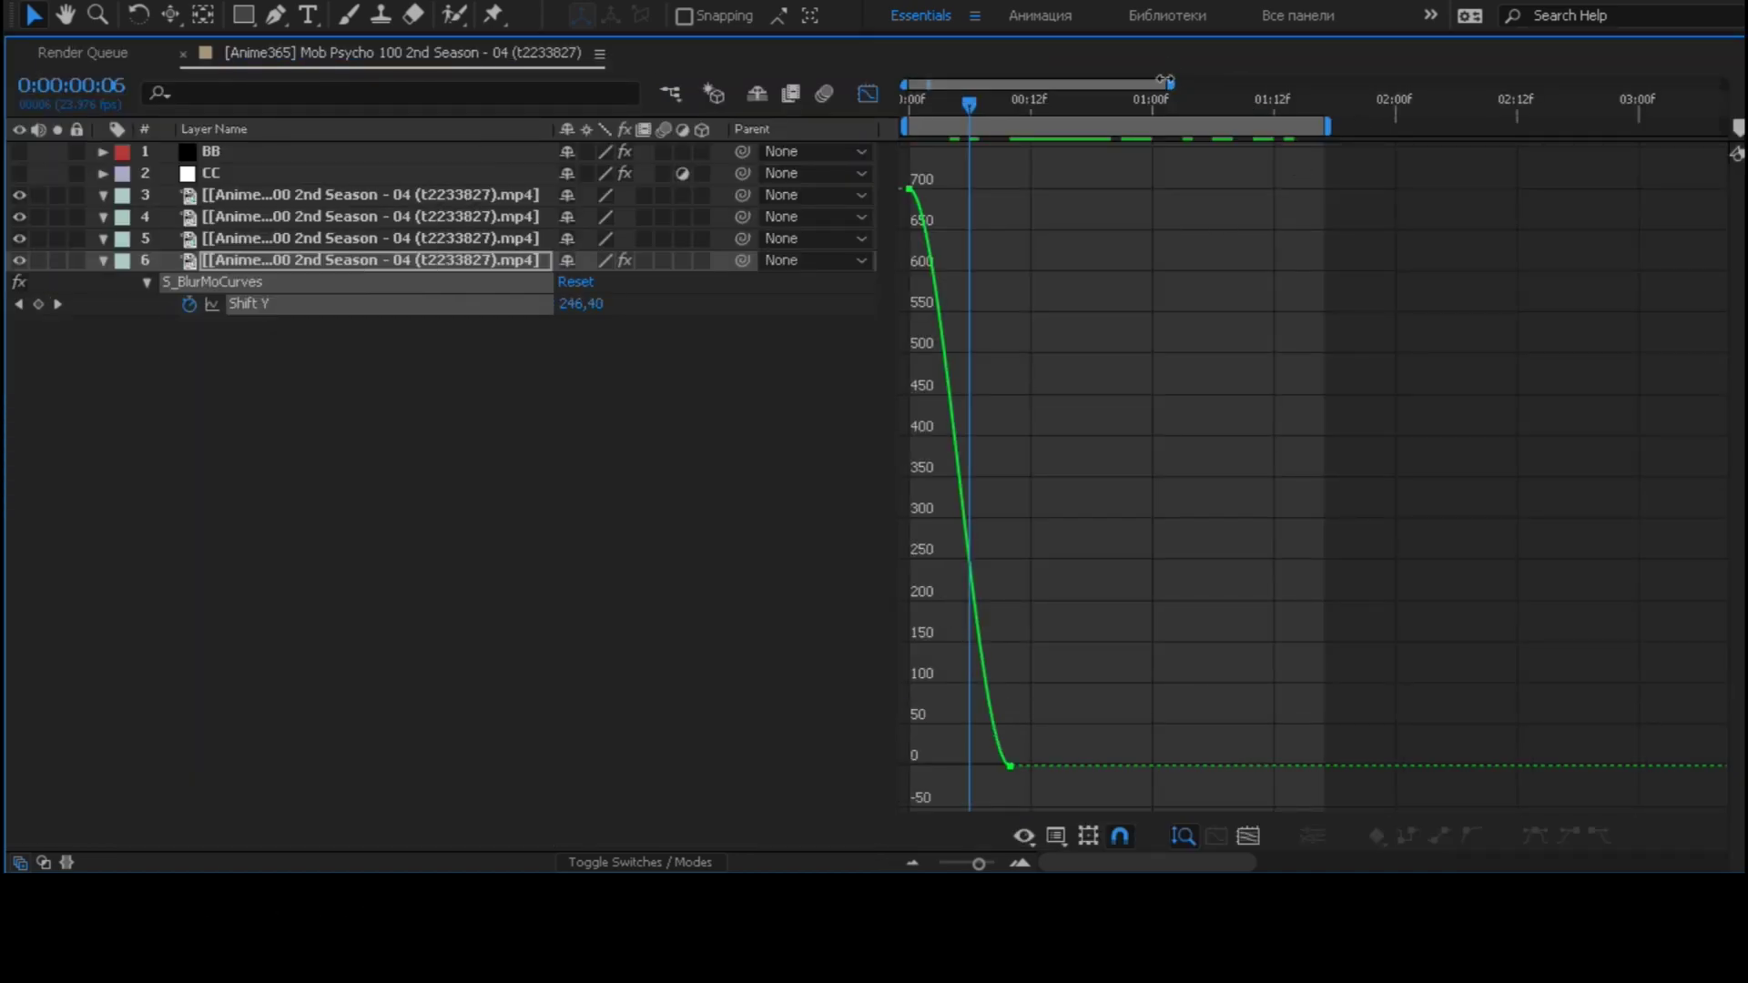
drag(1327, 85, 981, 84)
drag(1381, 811, 897, 178)
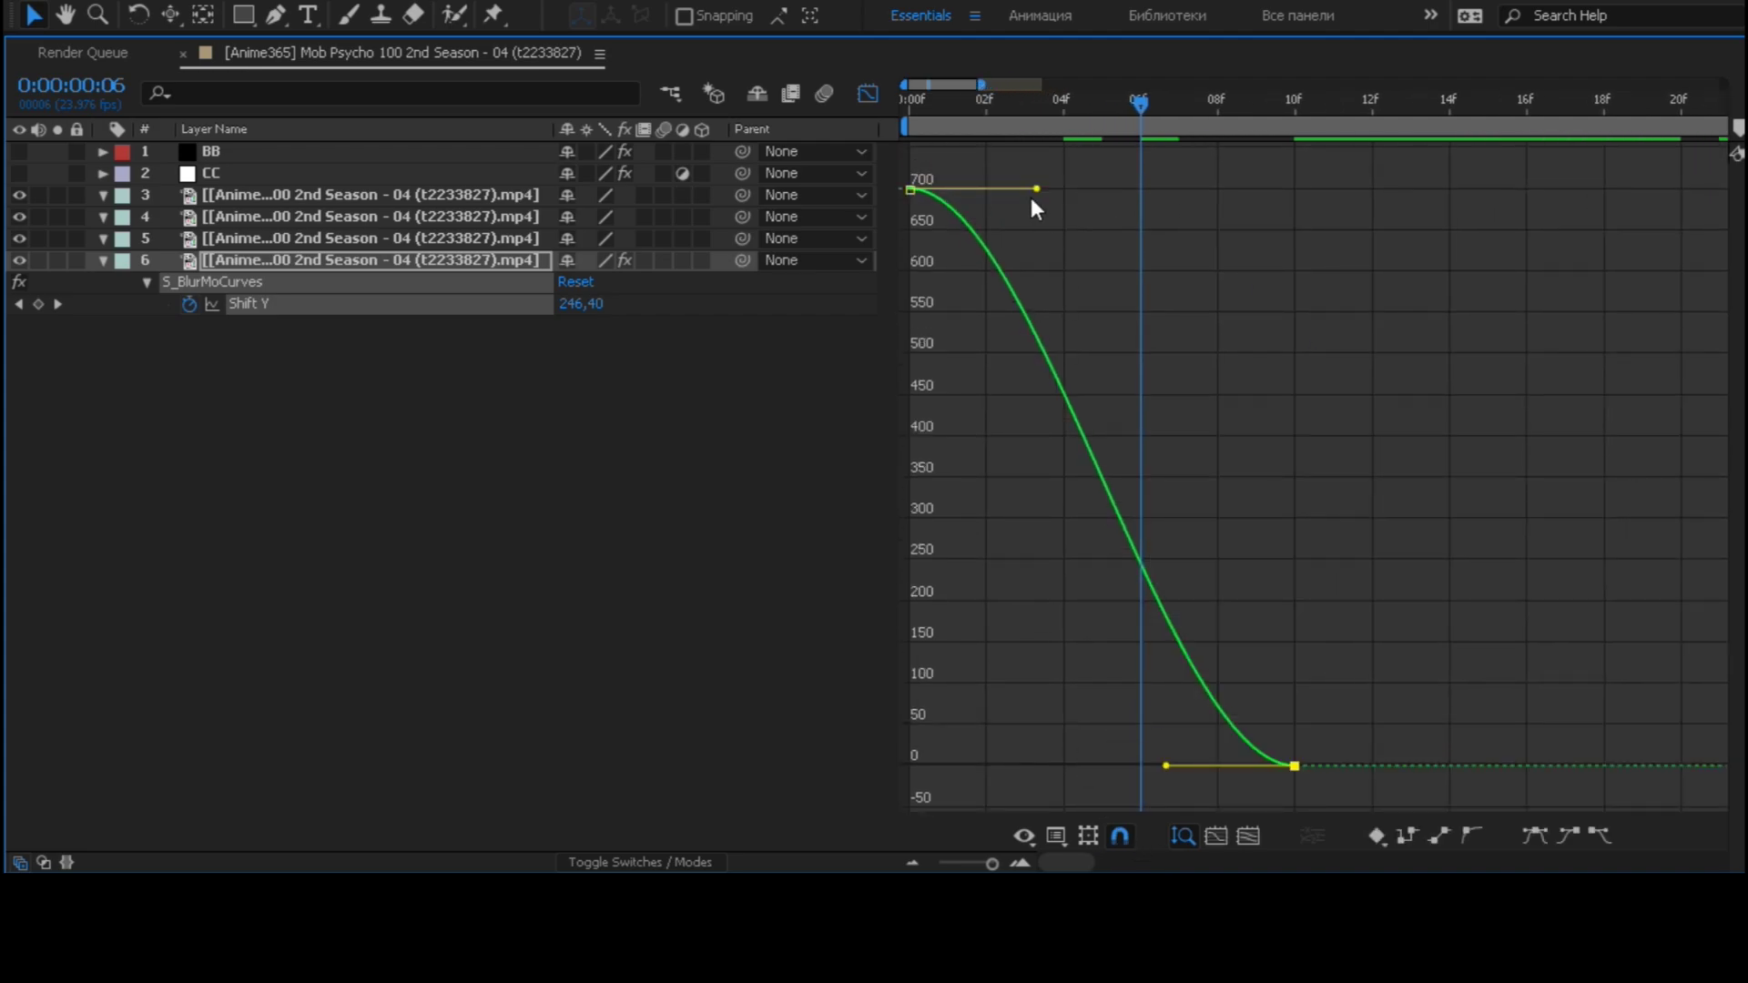
- Bend the handles so Shift Y drops steeply from 700 and settles gently into 0
drag(1029, 193, 917, 367)
drag(847, 450, 820, 648)
drag(1166, 766, 1019, 777)
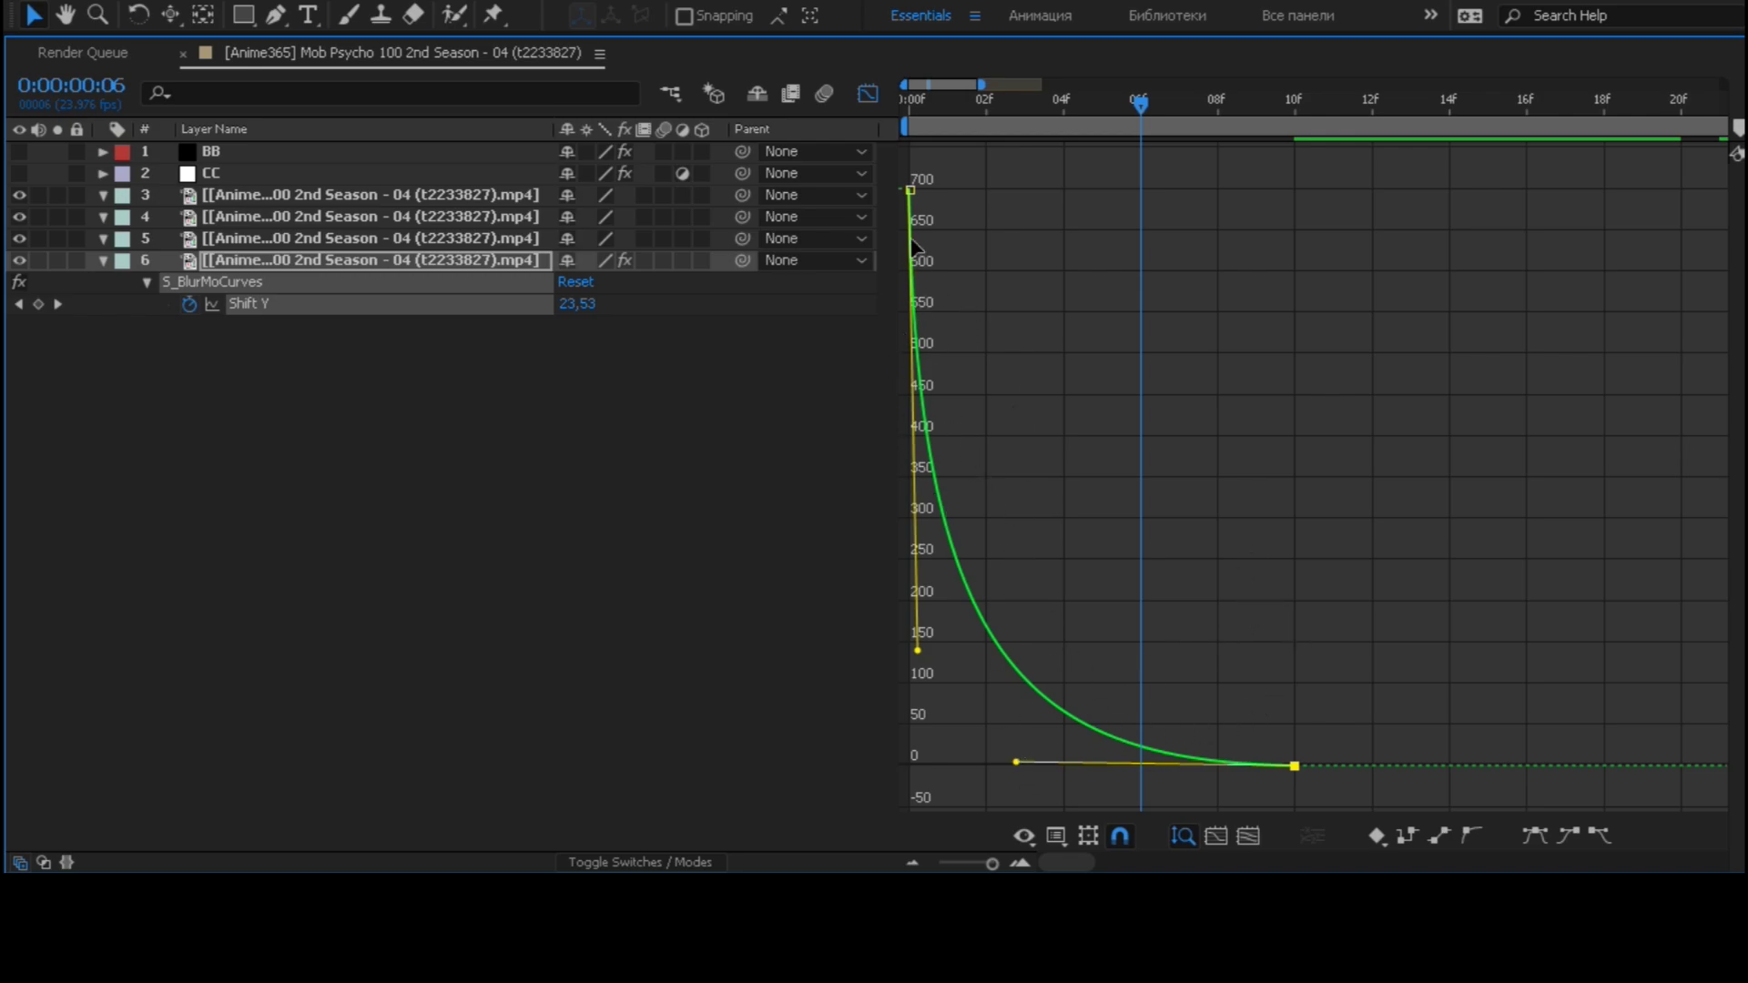
click(866, 93)
key(grave)
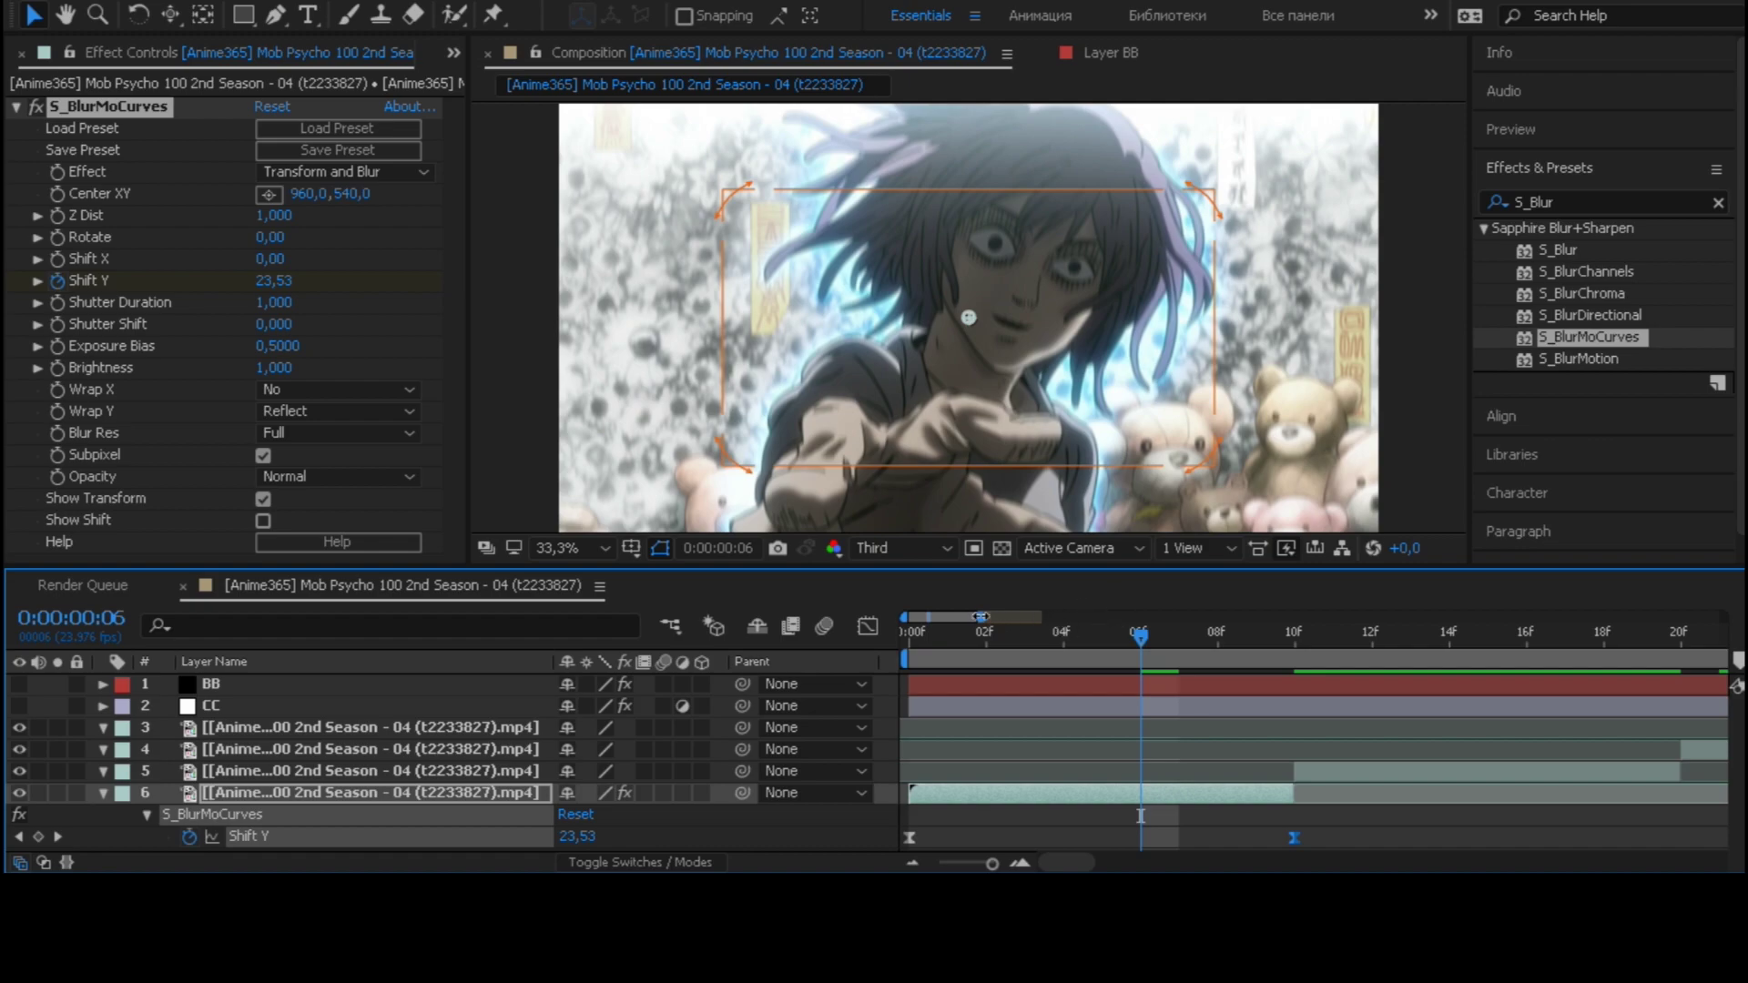
drag(983, 617, 1118, 616)
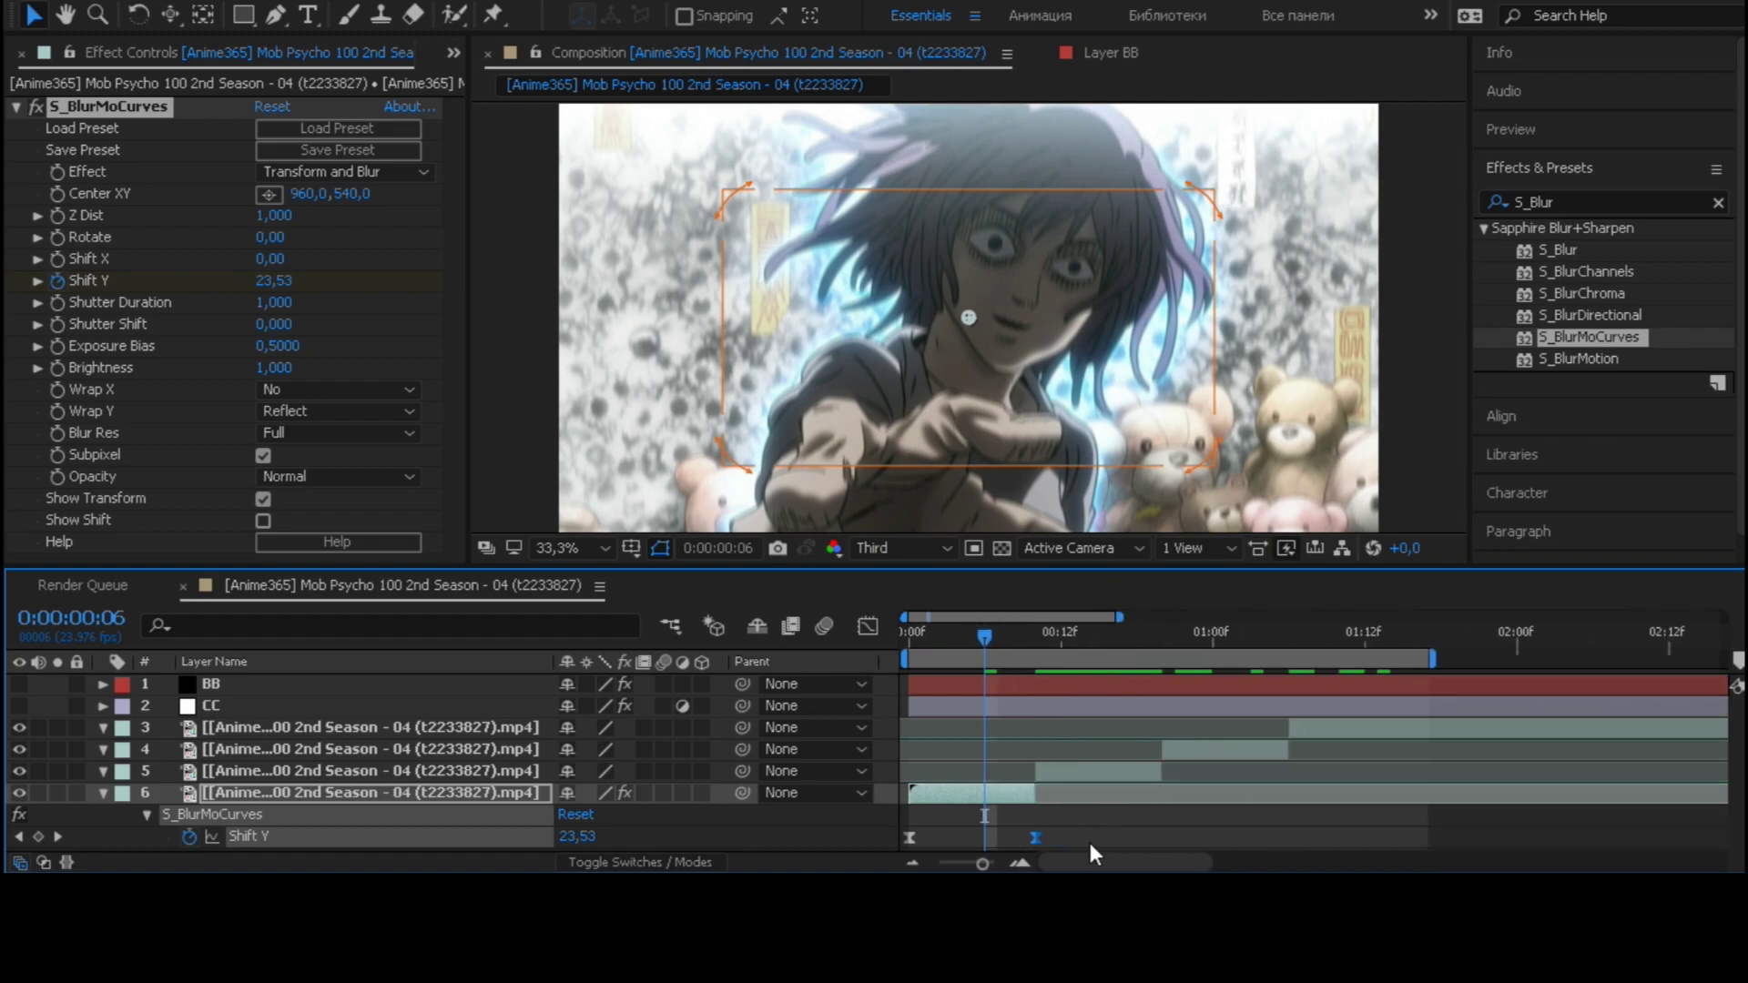
click(1081, 826)
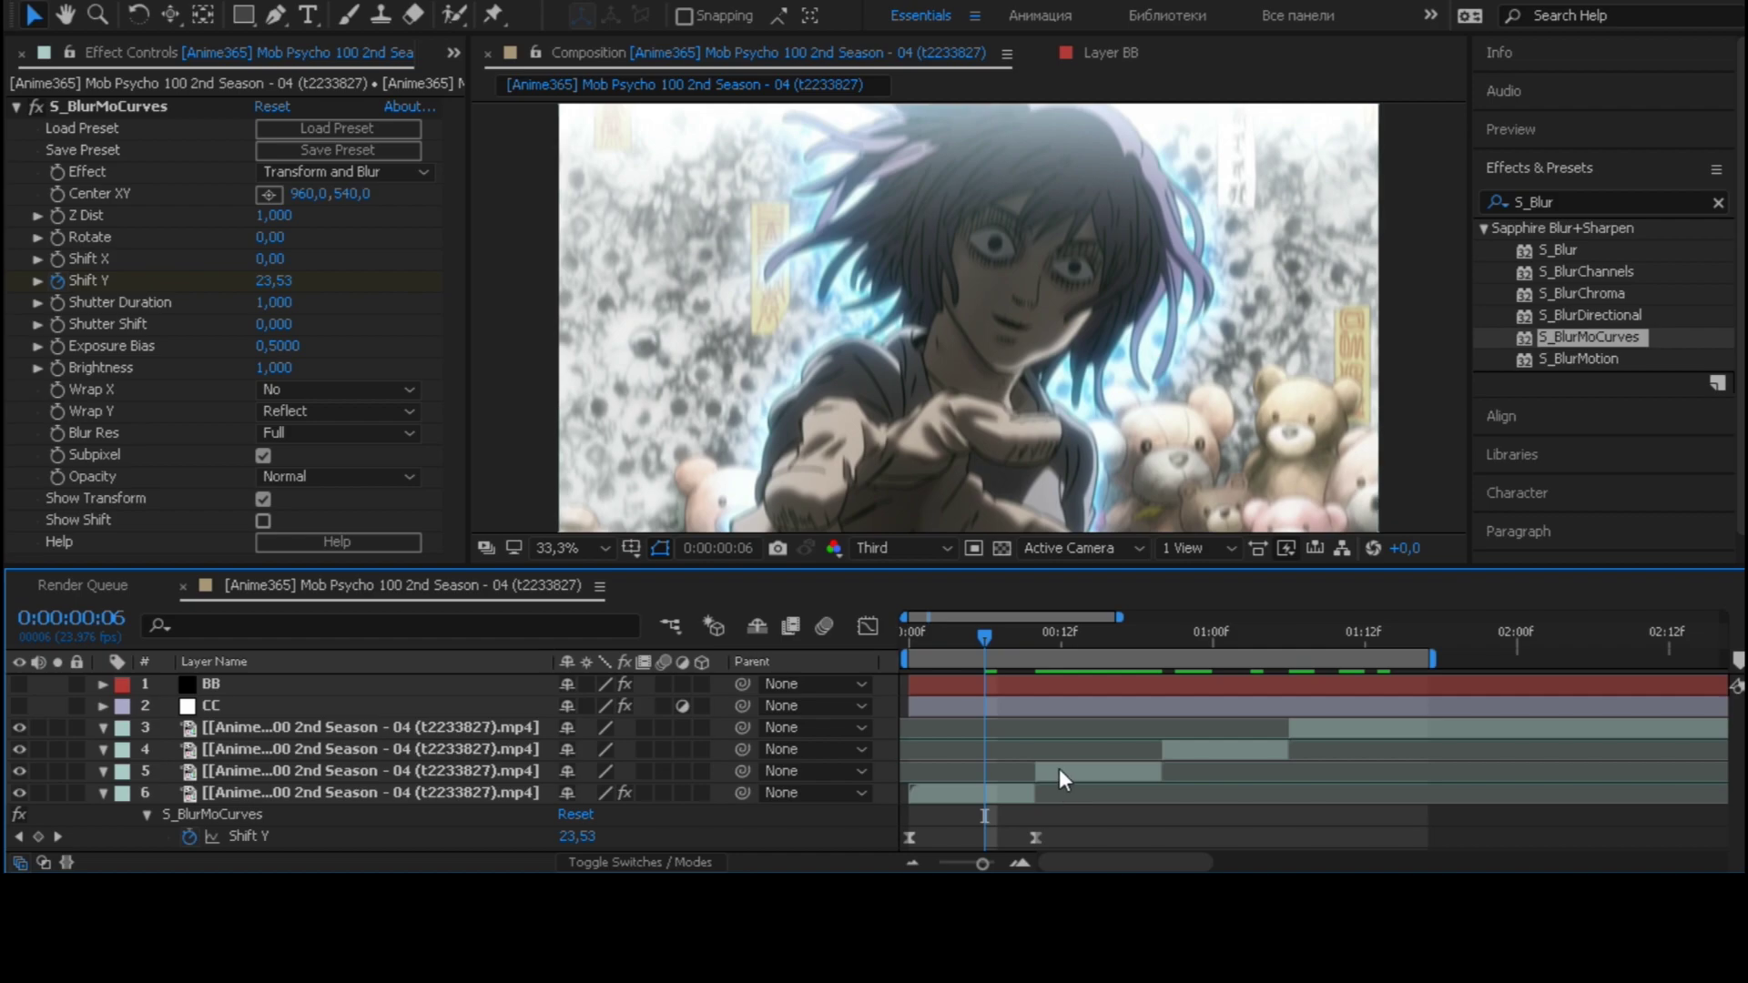
- Copy layer 6's two eased Shift Y keyframes and paste them onto clip layer 3
click(961, 631)
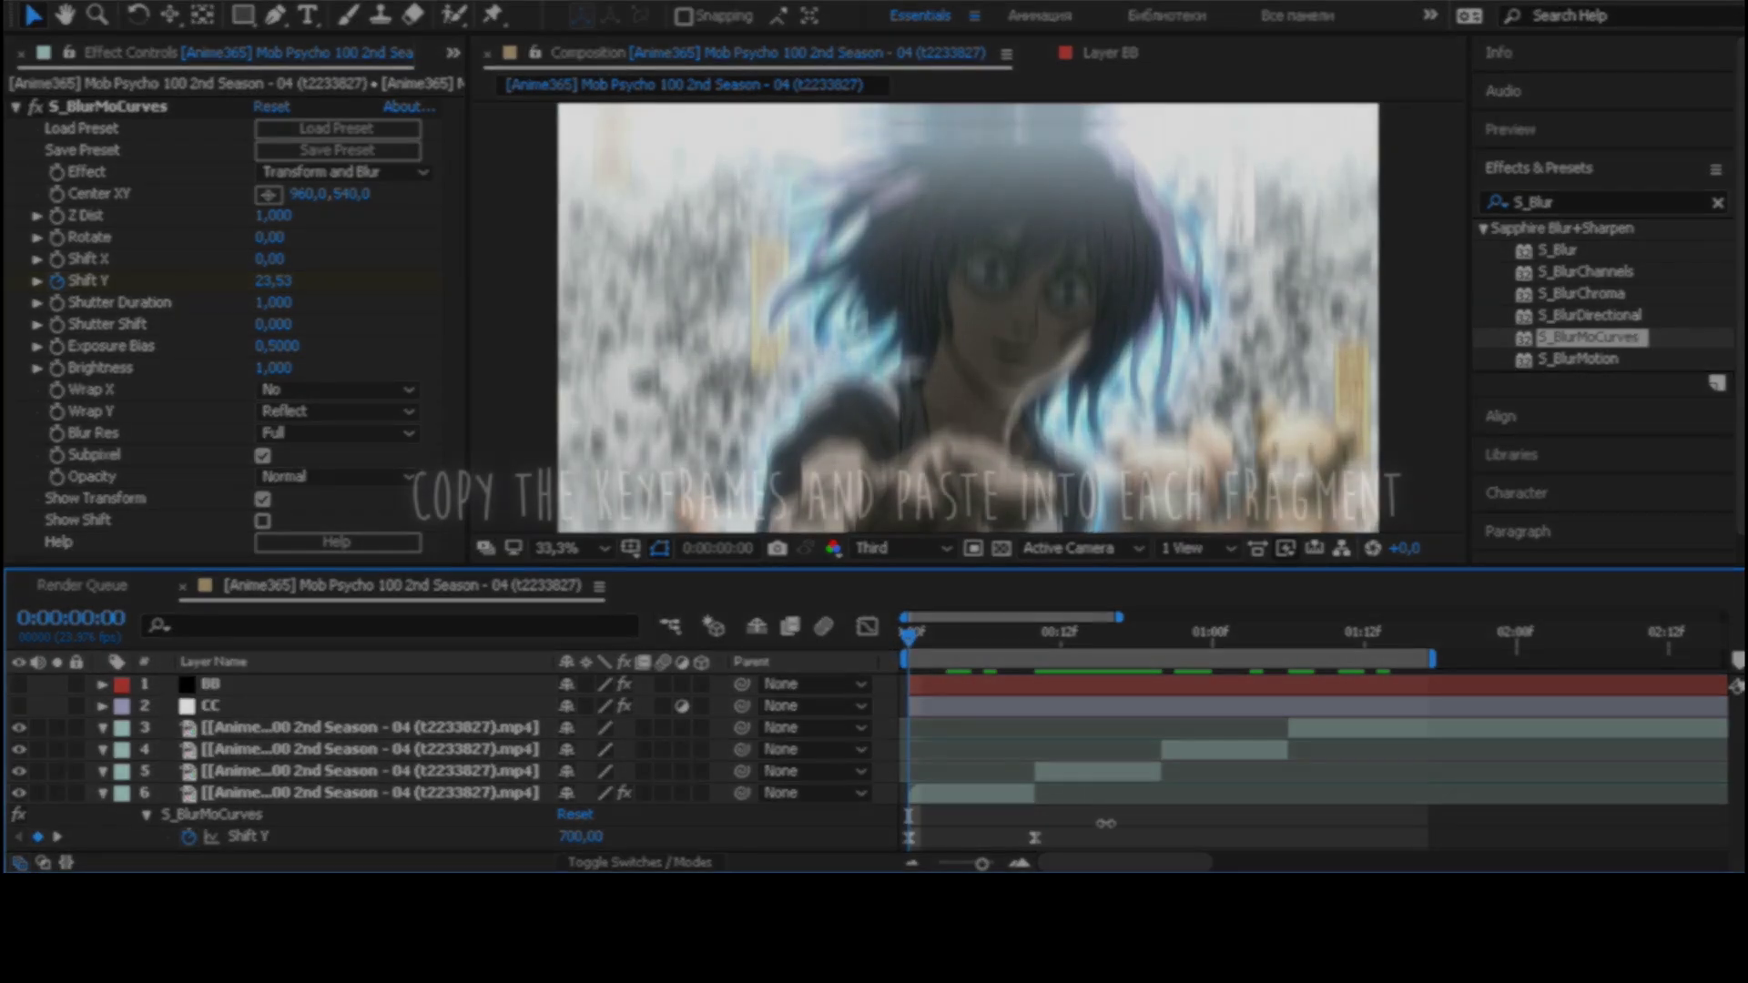
drag(1097, 824, 869, 846)
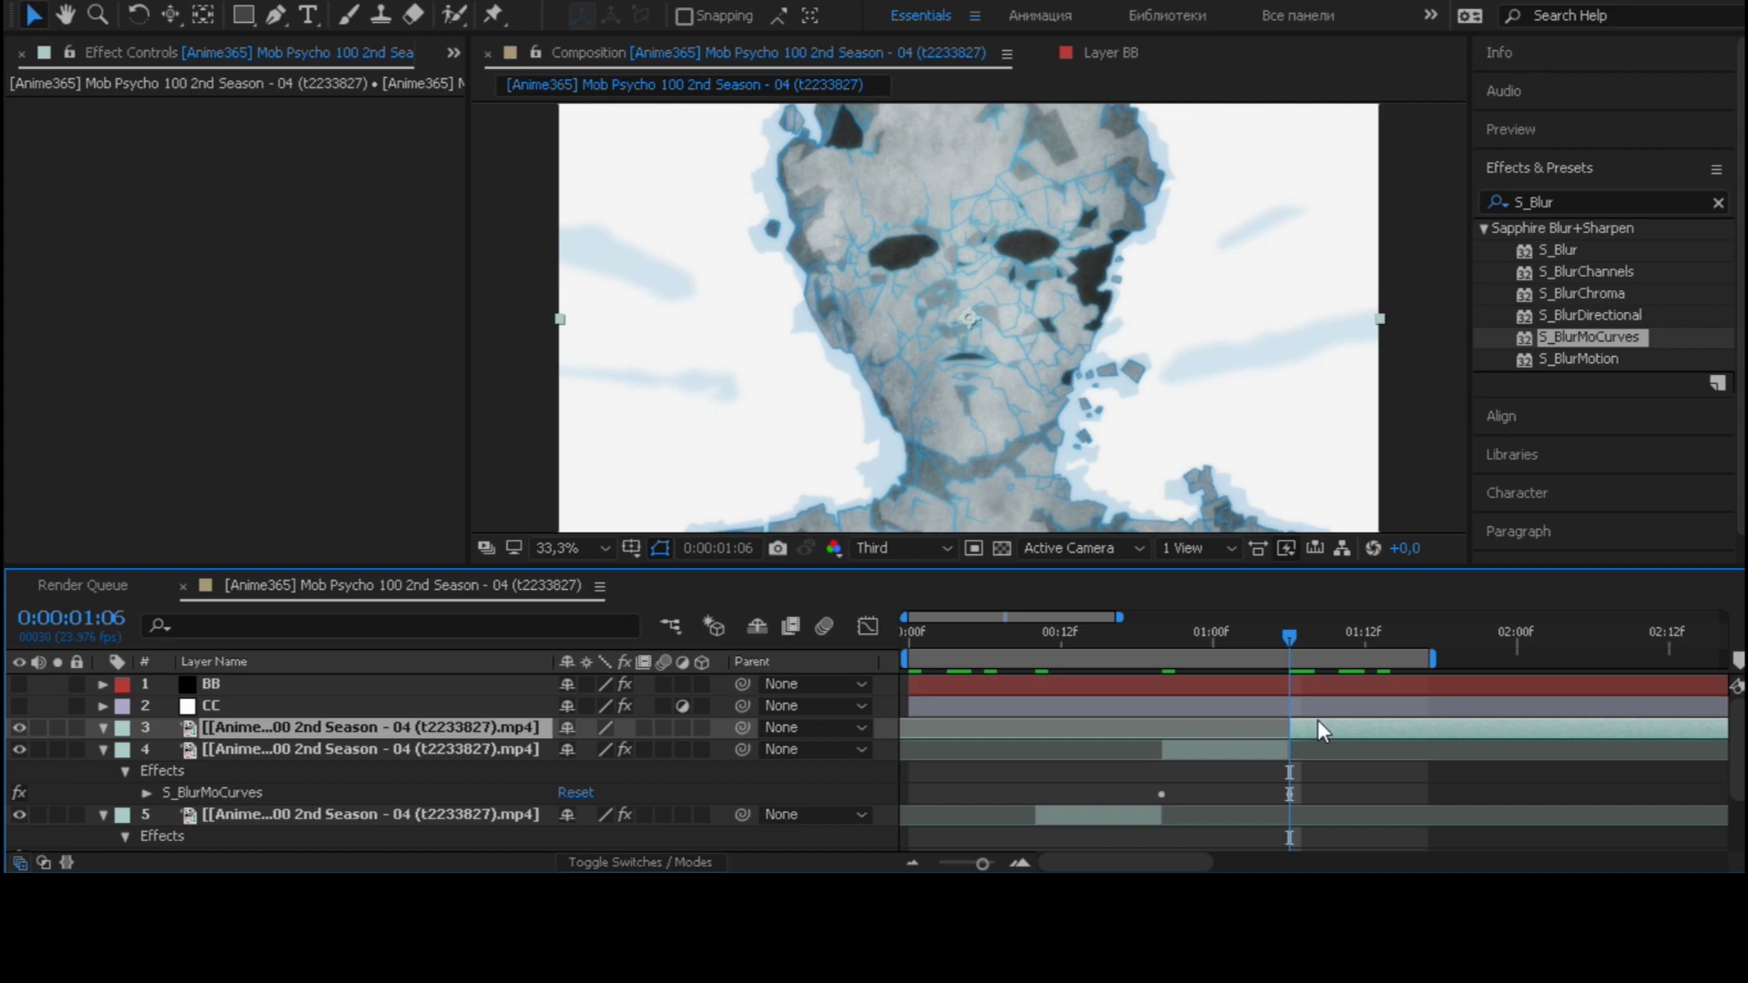
key(ctrl+v)
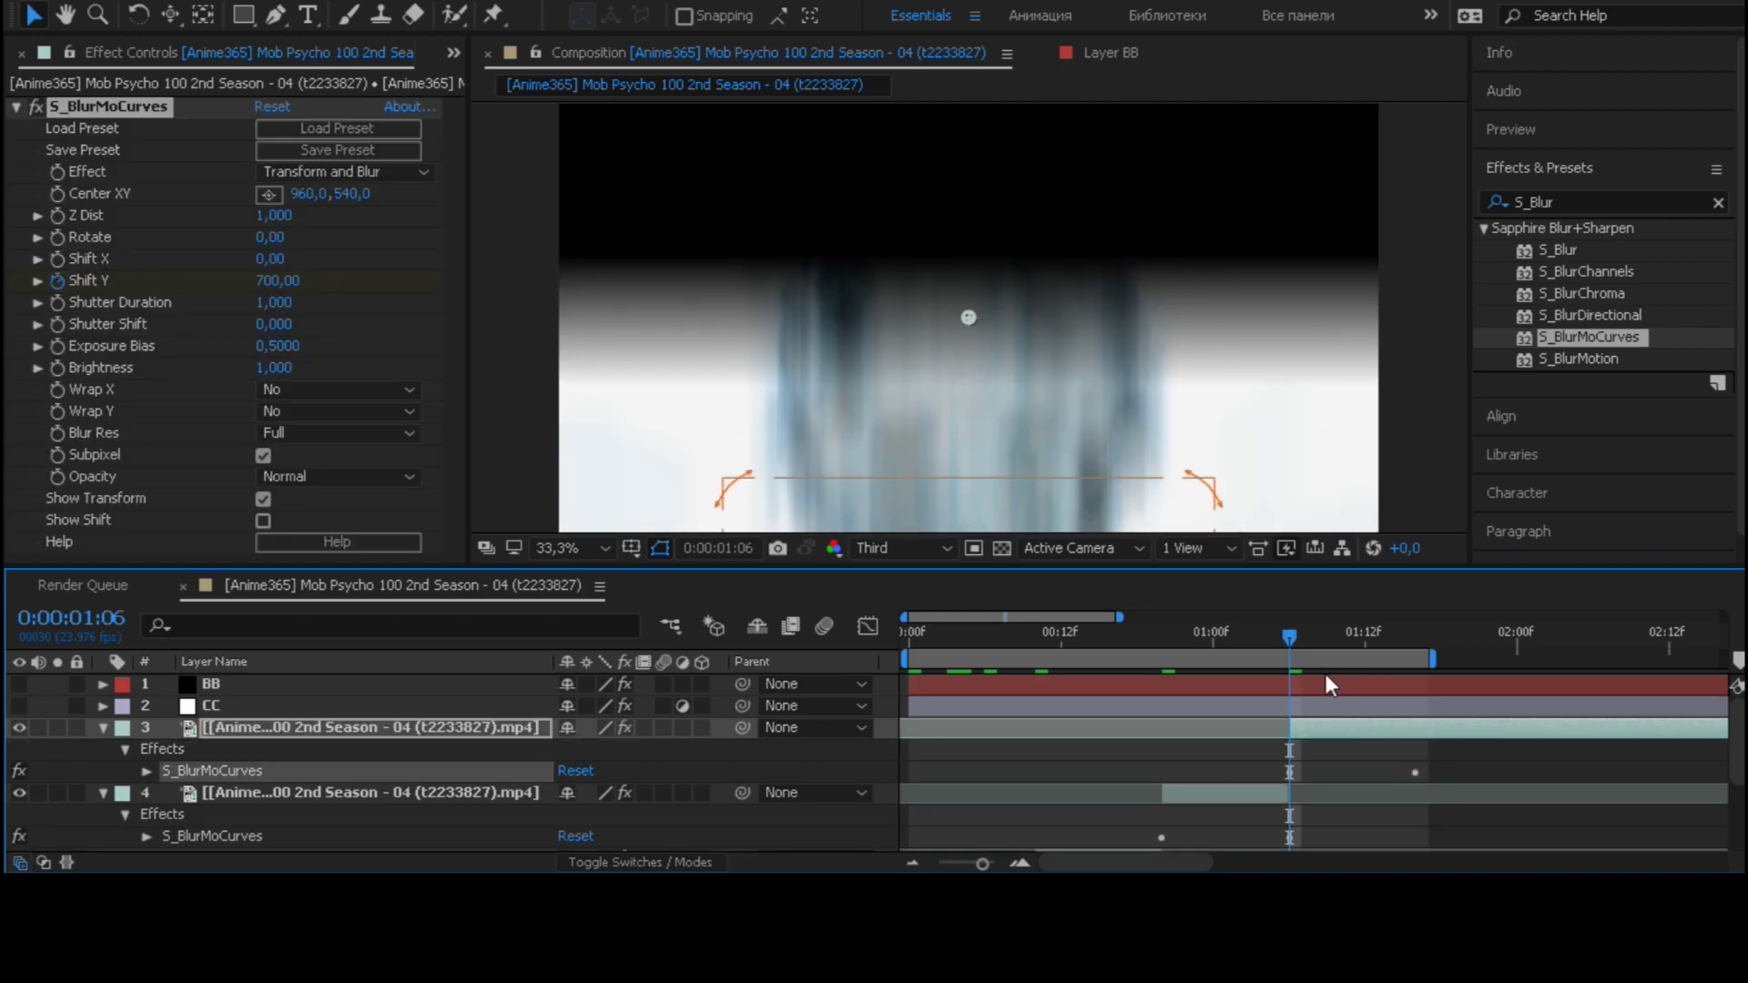
- Step frame by frame through the first transition to check the blur shift
scroll(1325, 673, down, 3)
click(972, 636)
drag(976, 635, 1087, 643)
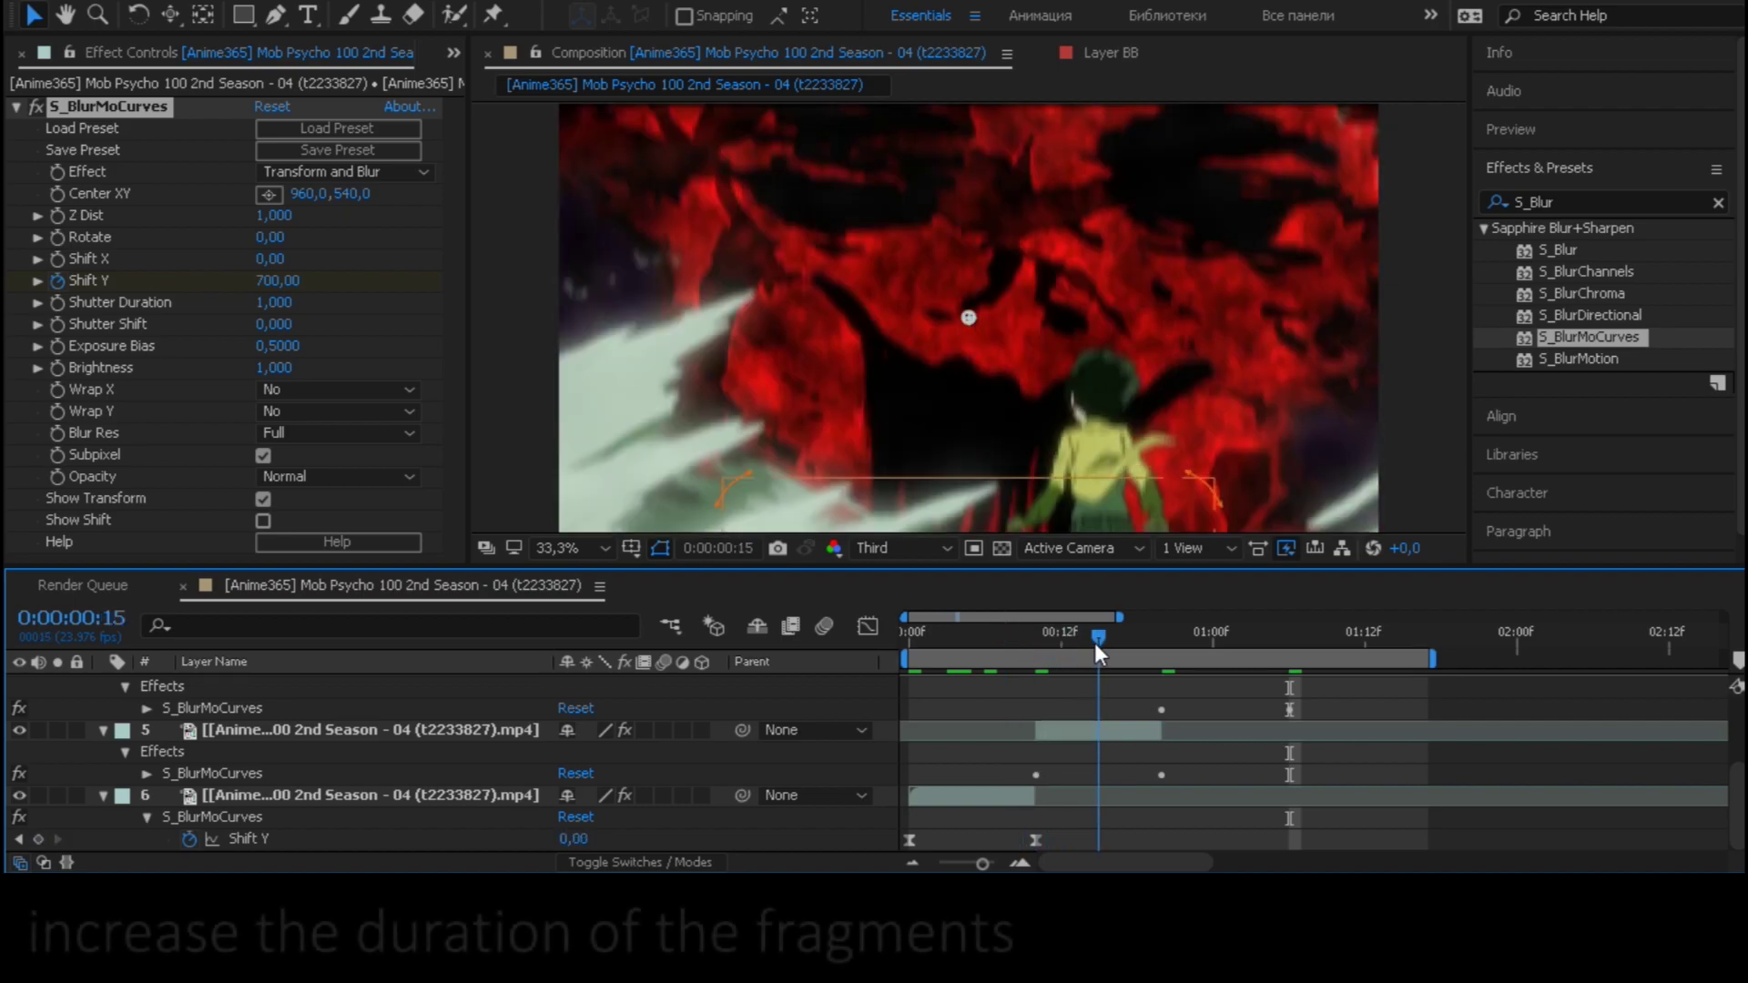
- Extend the out points of layers 6 and 5 to the playhead past each transition
drag(1087, 642, 1073, 643)
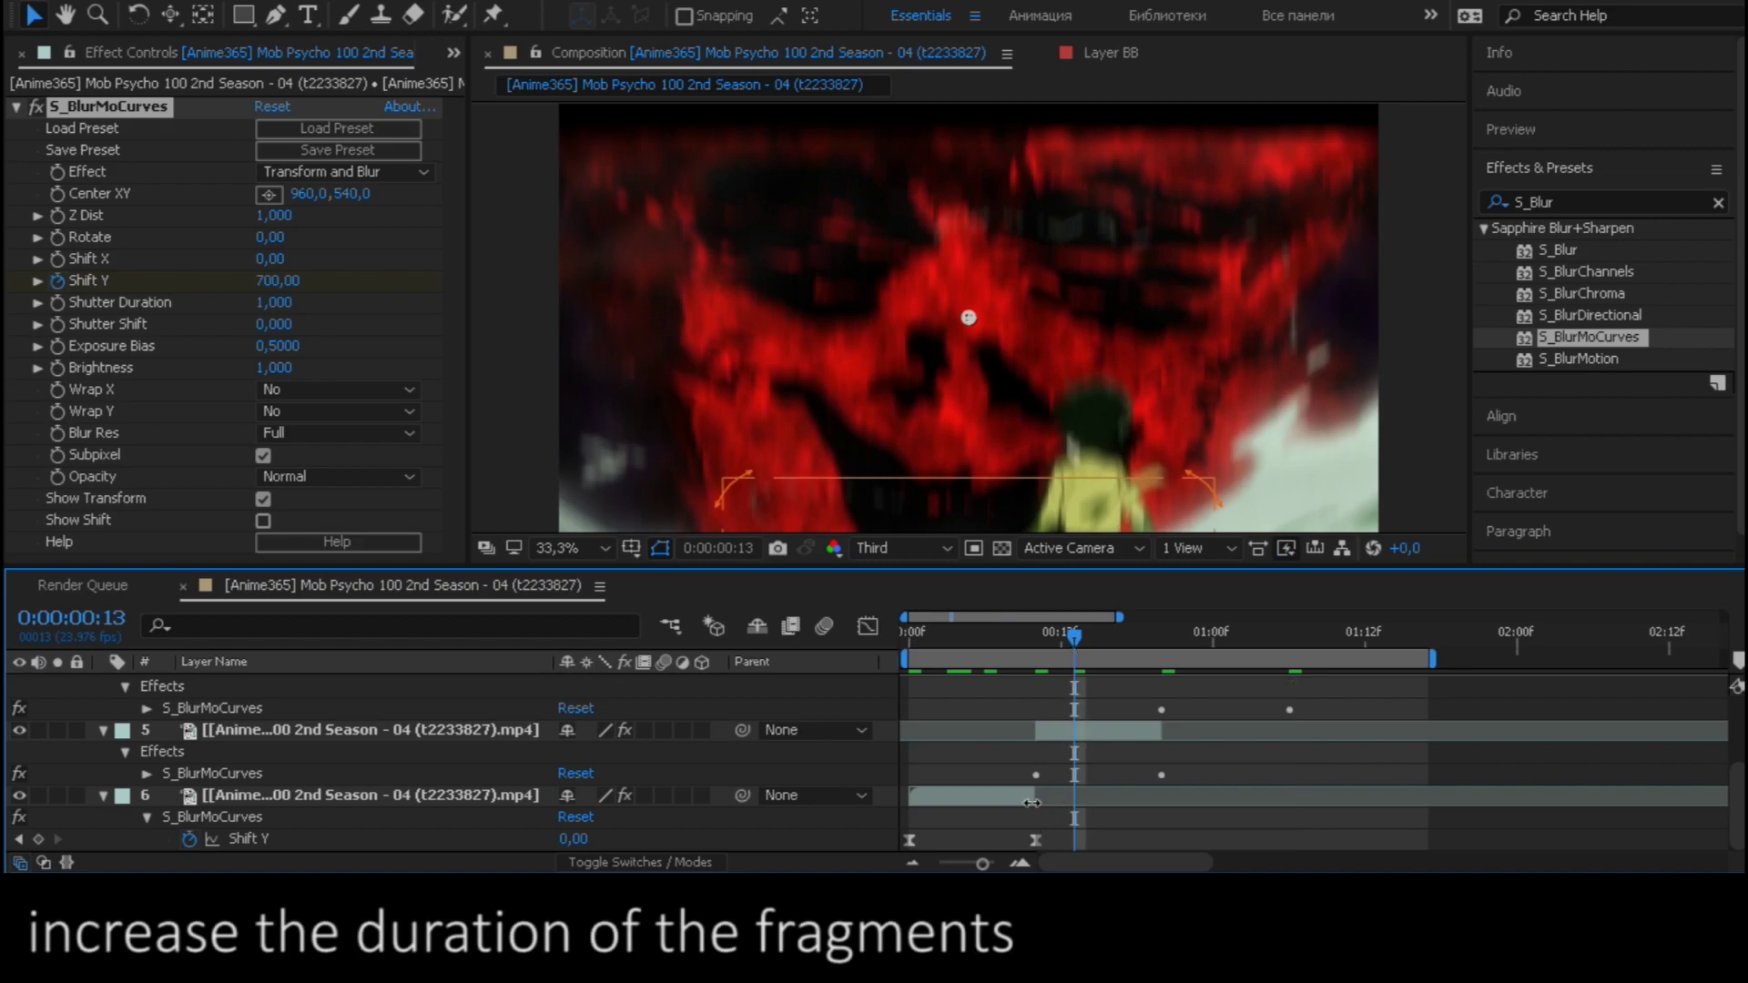
drag(1031, 802, 1095, 798)
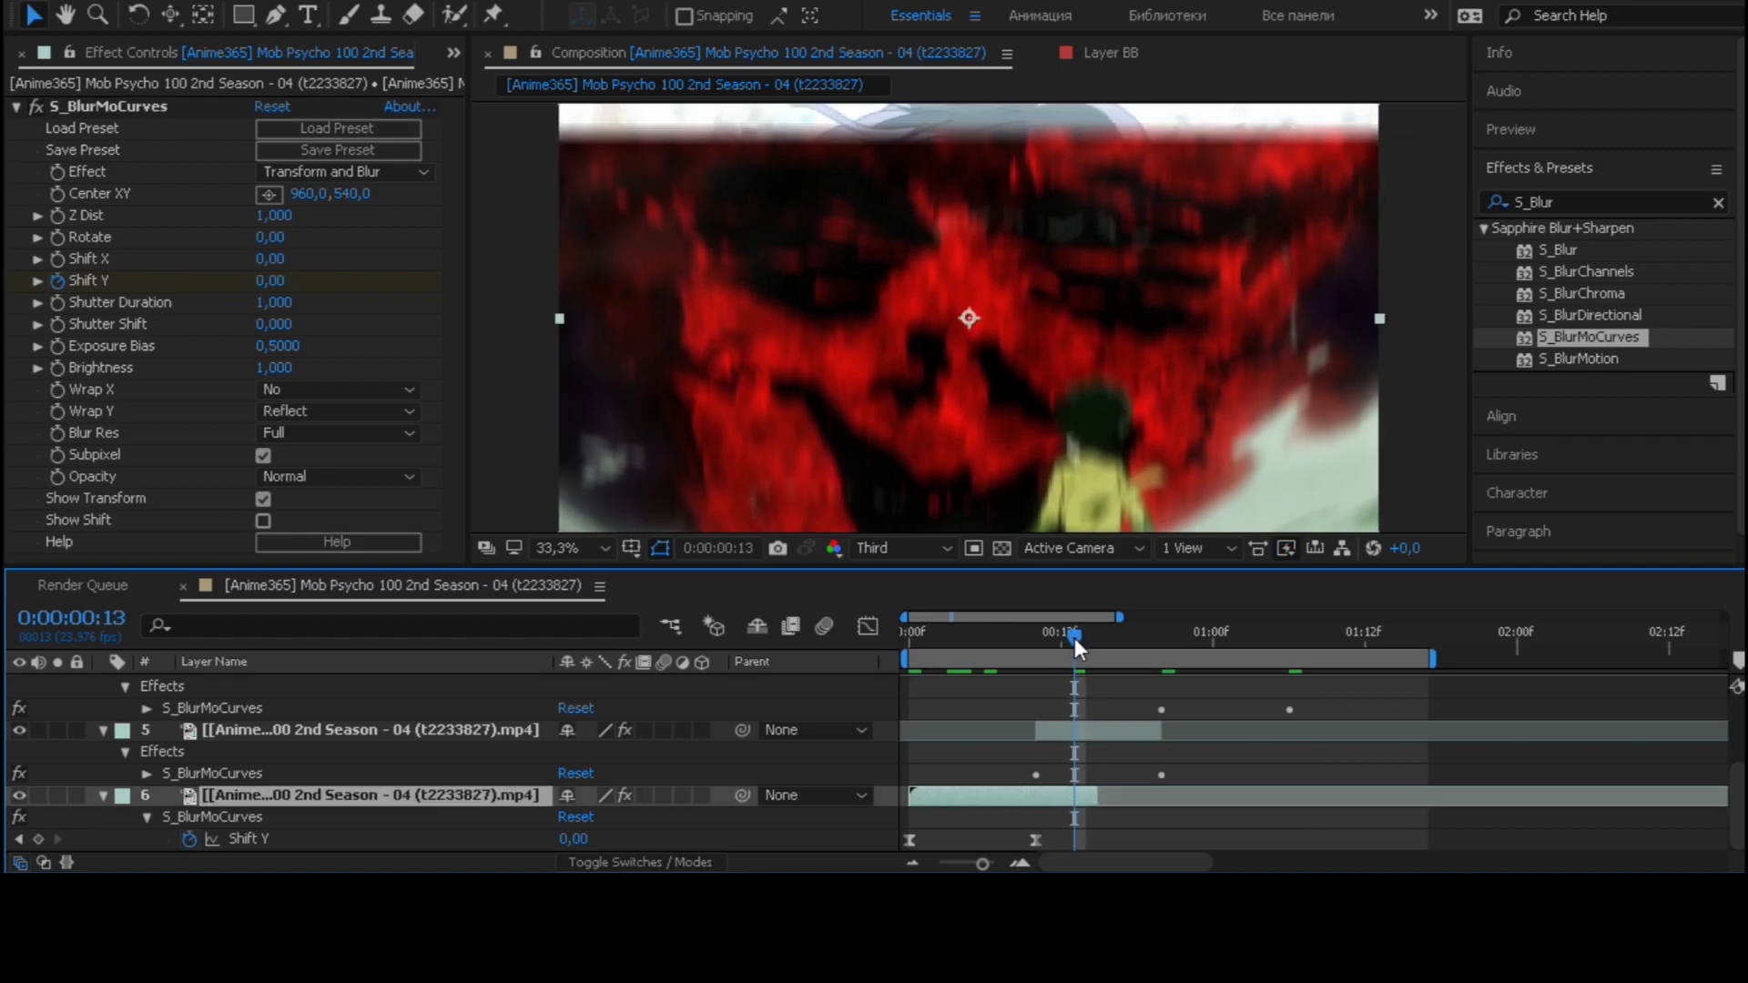
drag(1074, 640, 1148, 646)
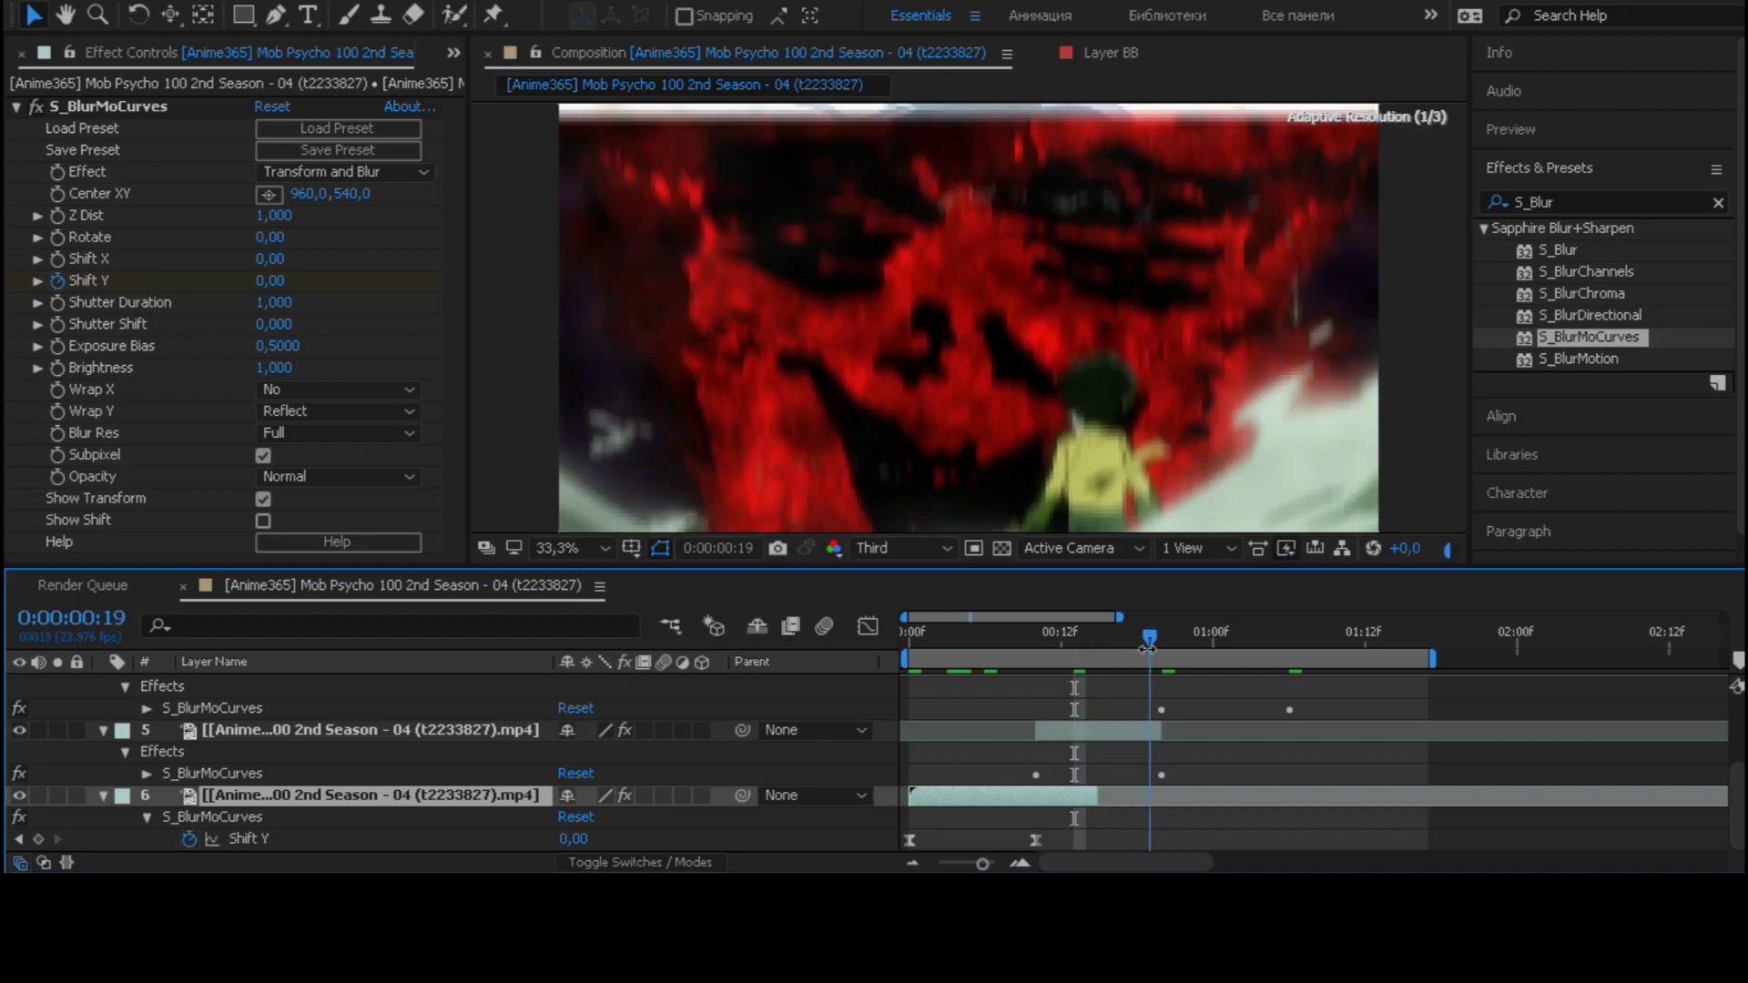
scroll(1214, 750, up, 2)
click(1213, 641)
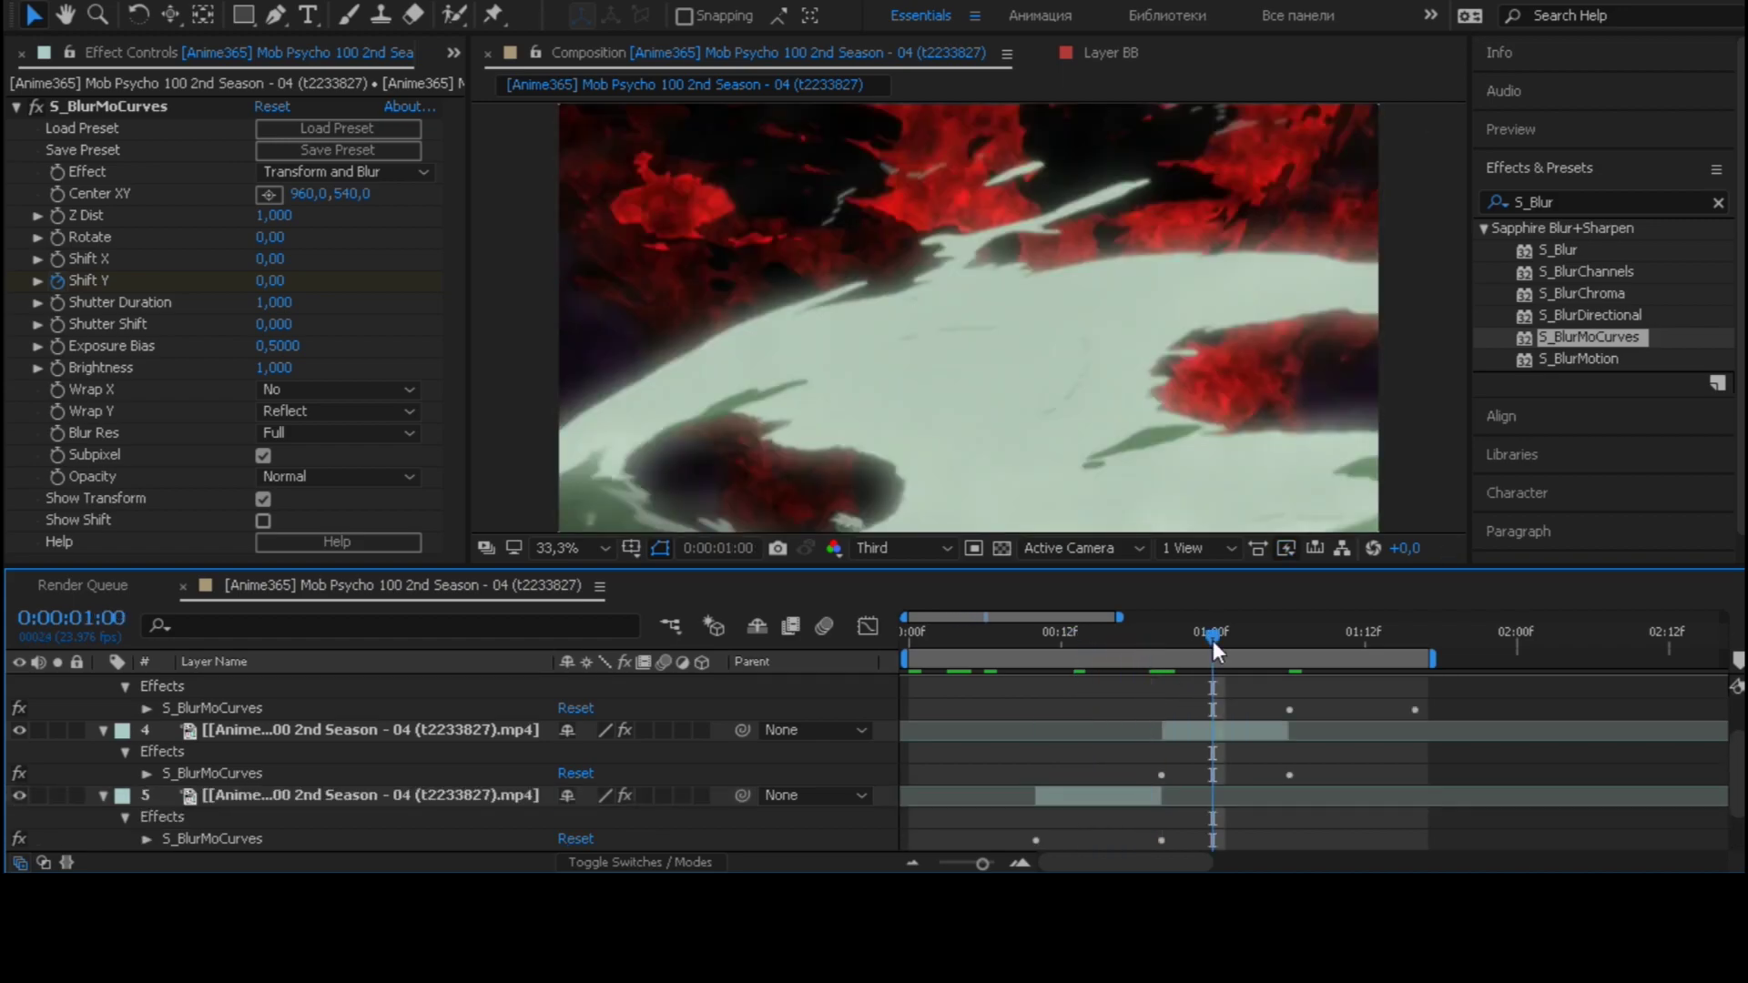
drag(1212, 641, 1234, 648)
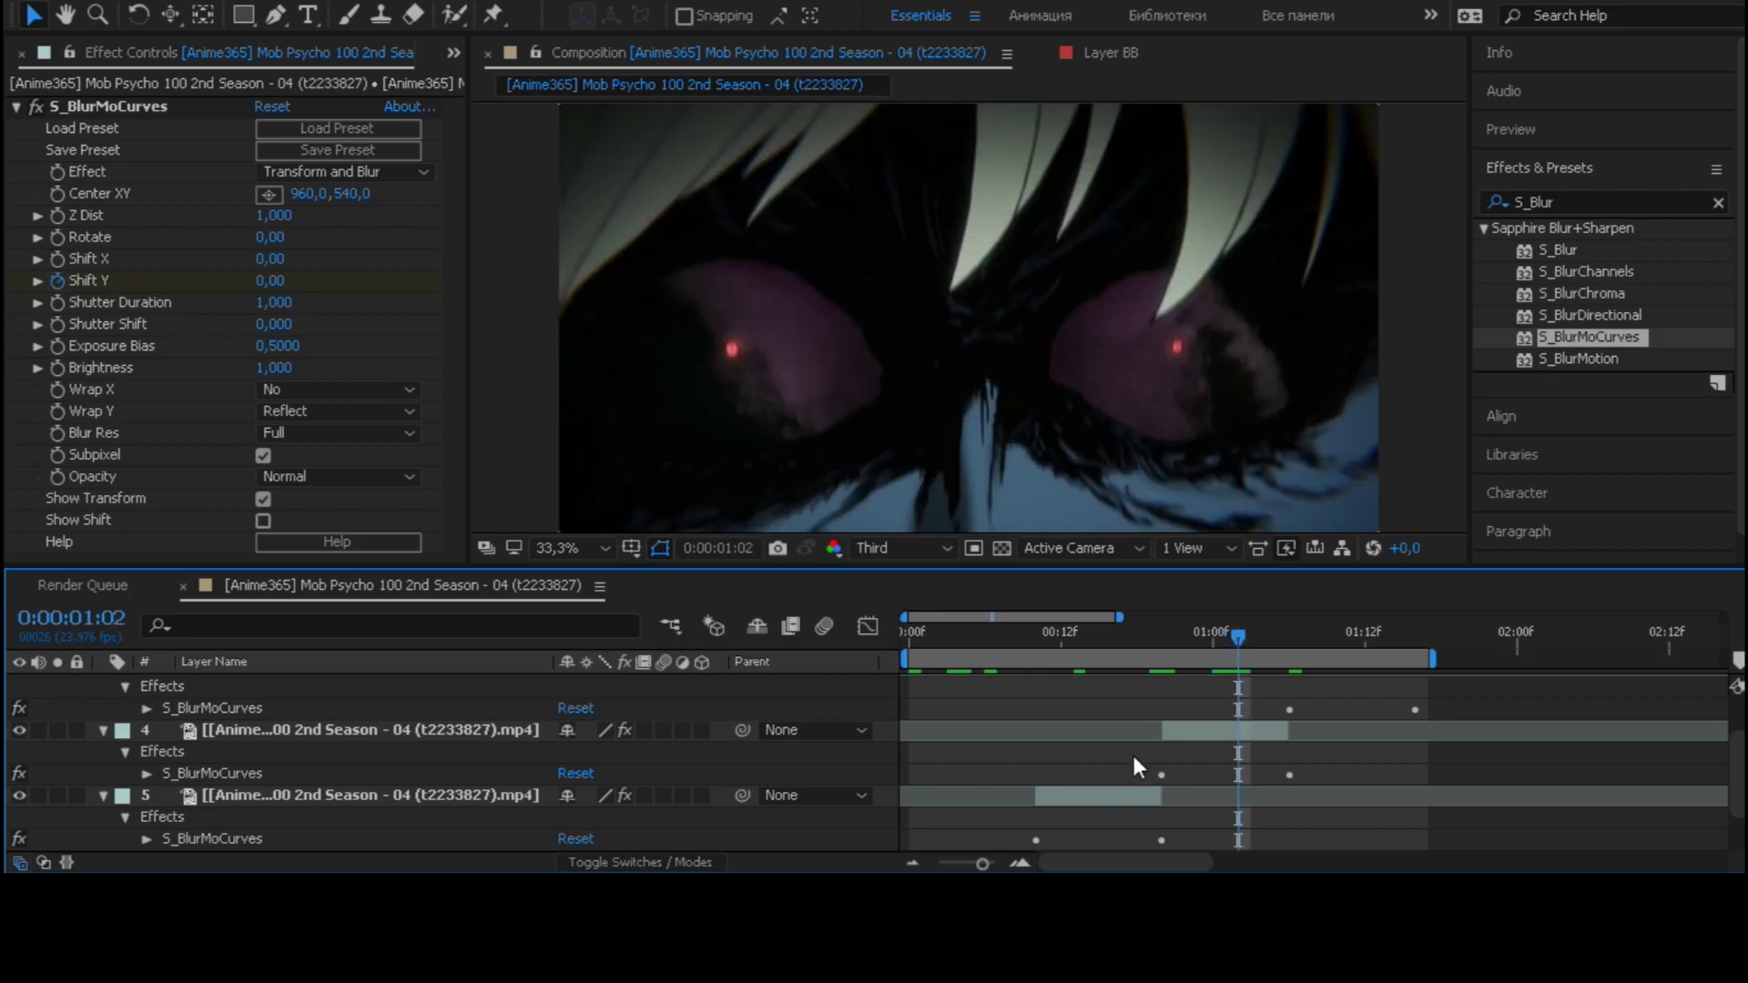
drag(1161, 790, 1239, 790)
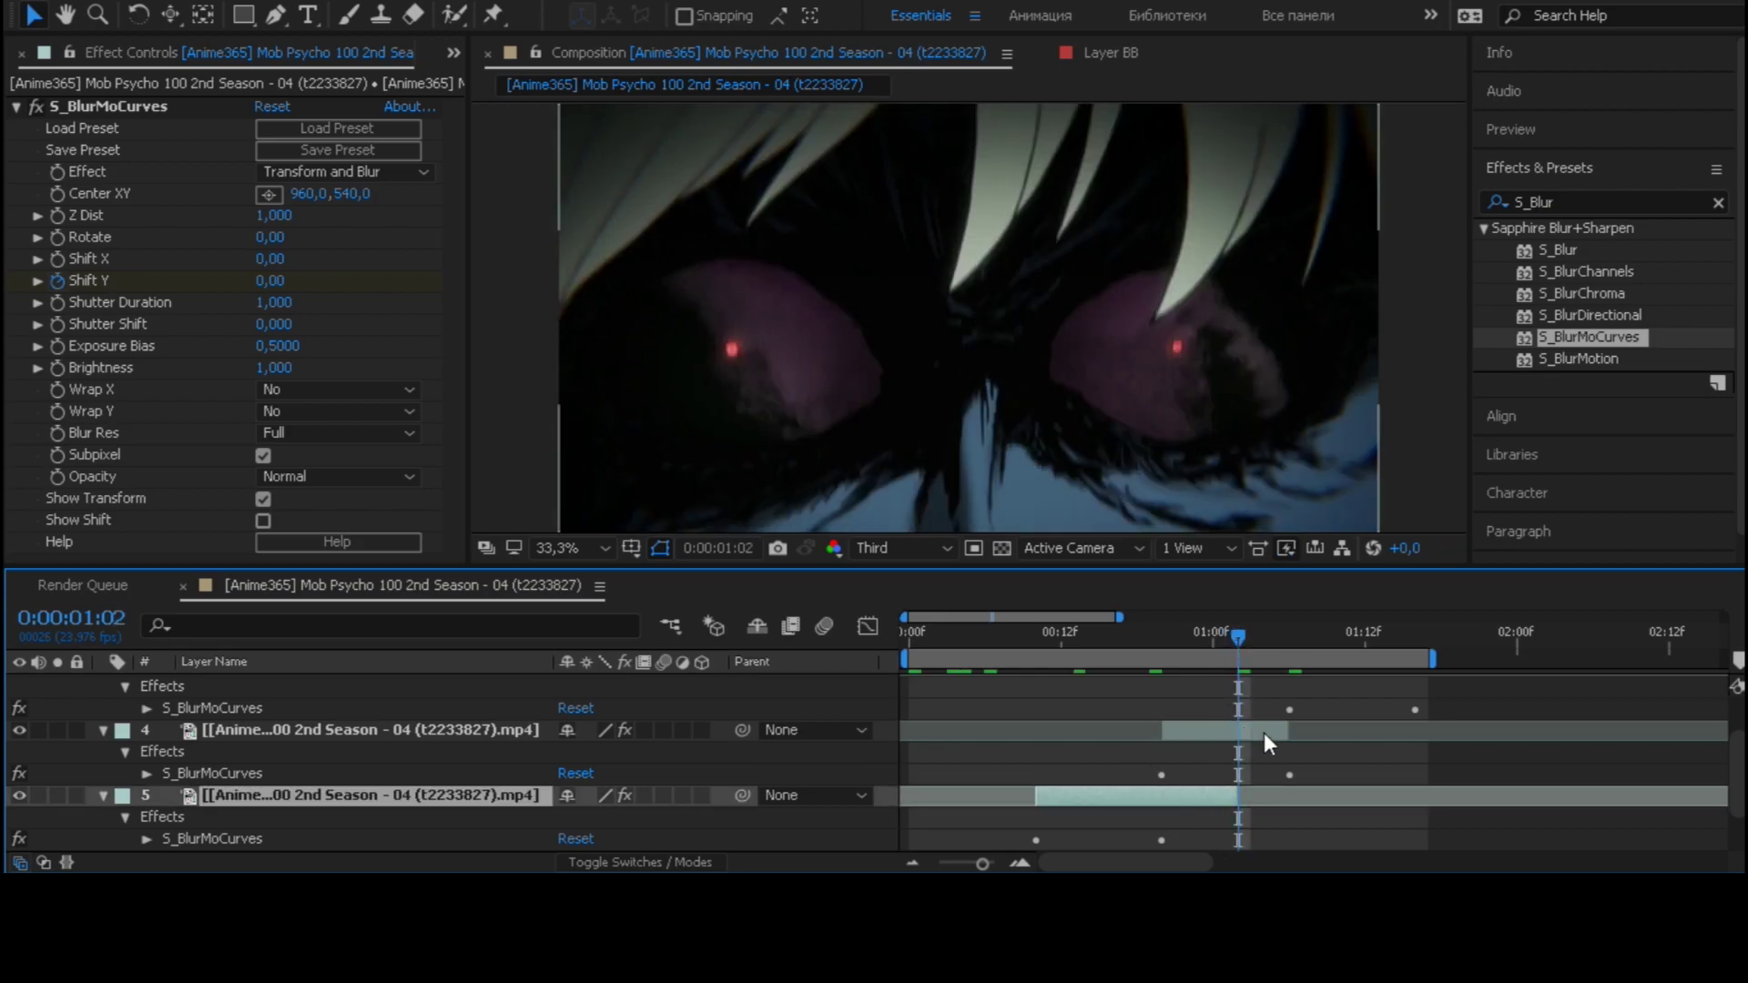
- Extend layer 4's out point to the playhead, then return to the composition start
scroll(1264, 732, up, 2)
drag(1352, 641, 1377, 640)
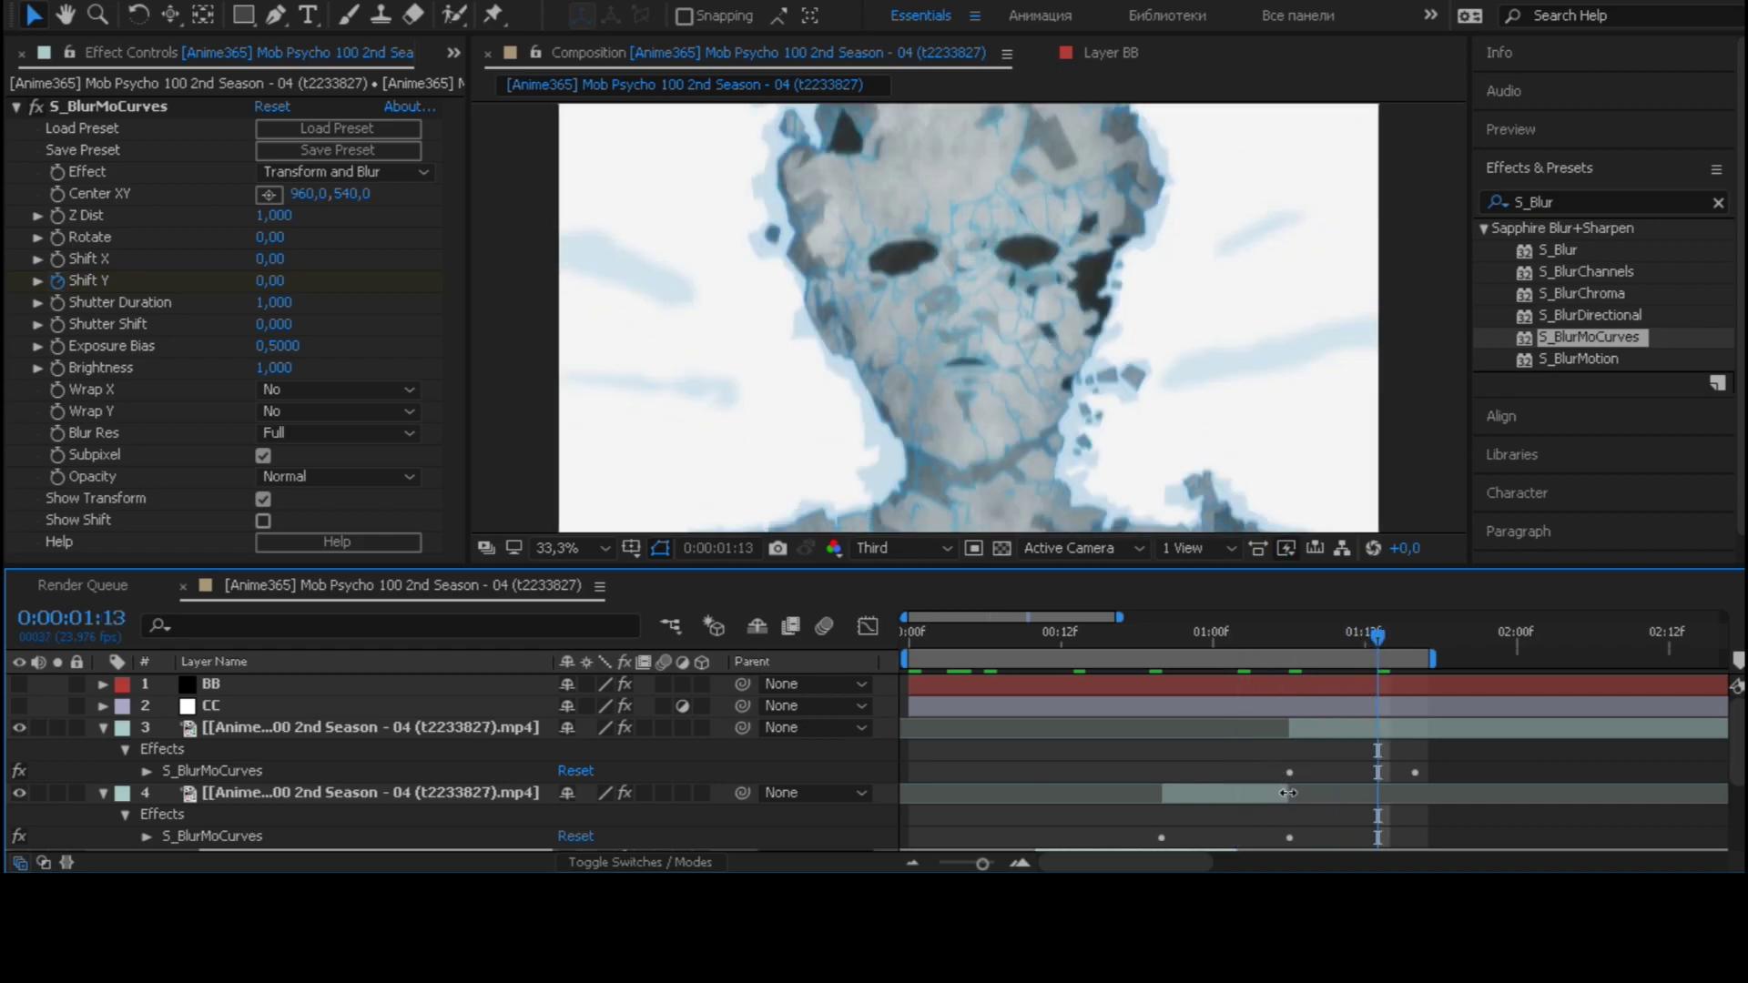
drag(1288, 792, 1376, 792)
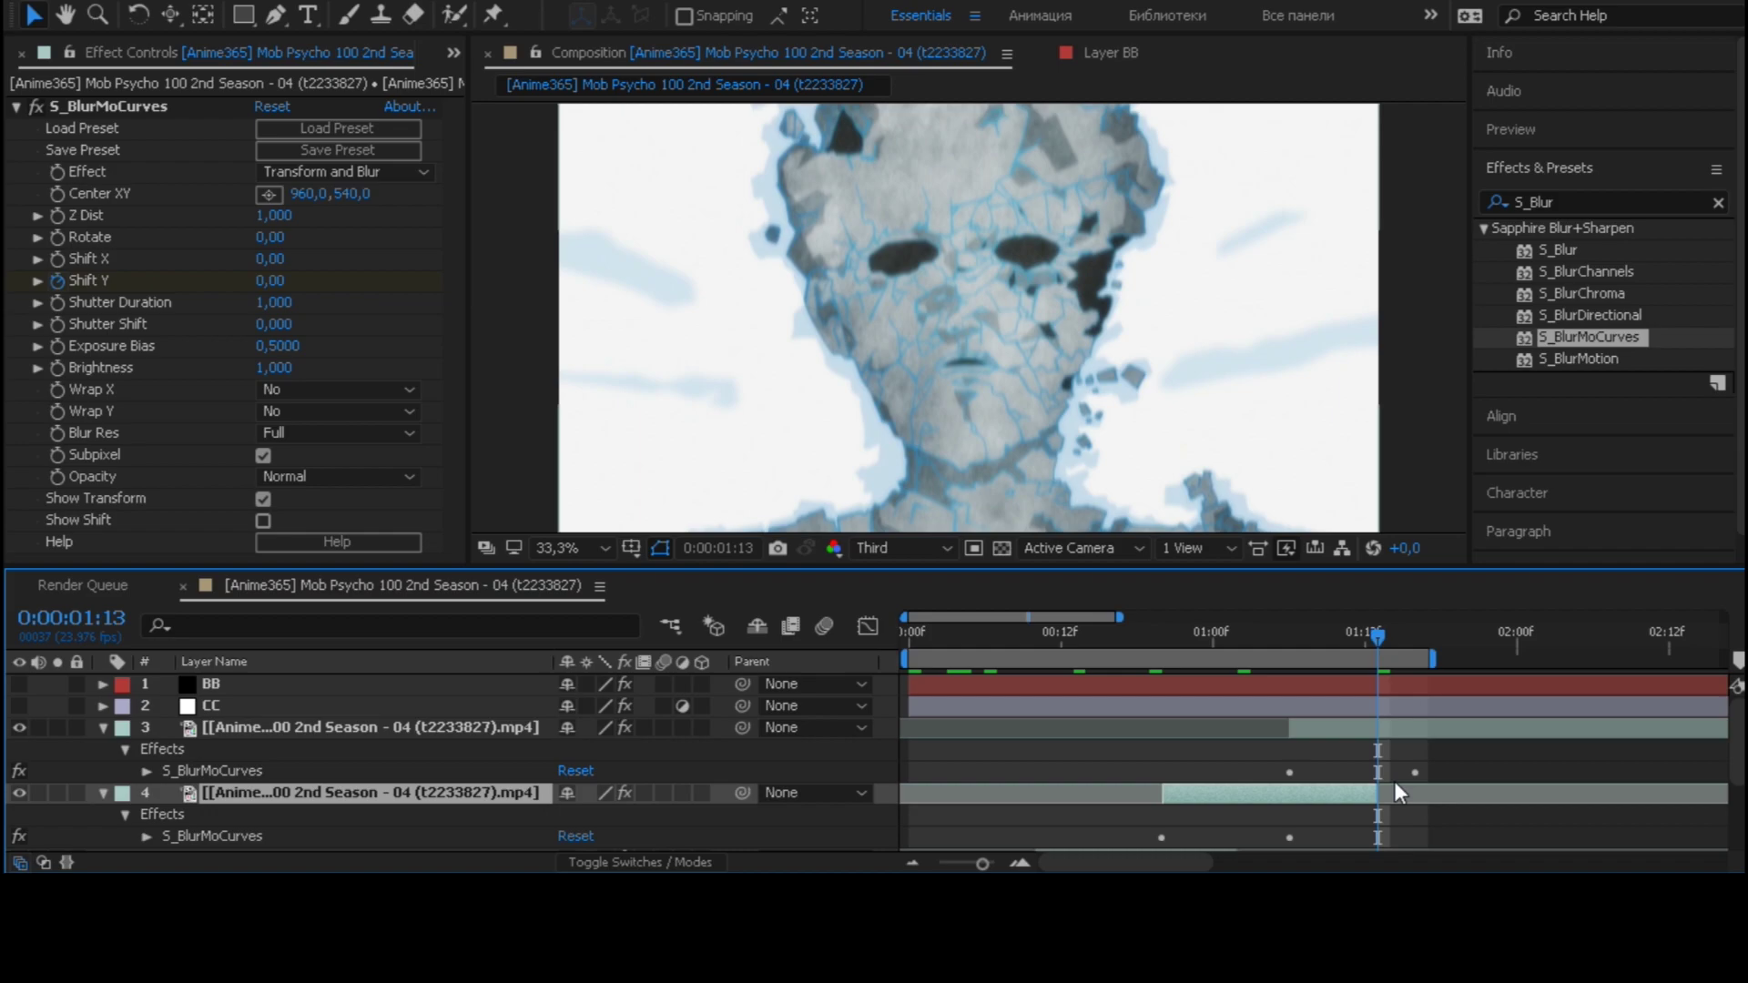
scroll(1394, 781, down, 1)
scroll(1395, 782, down, 1)
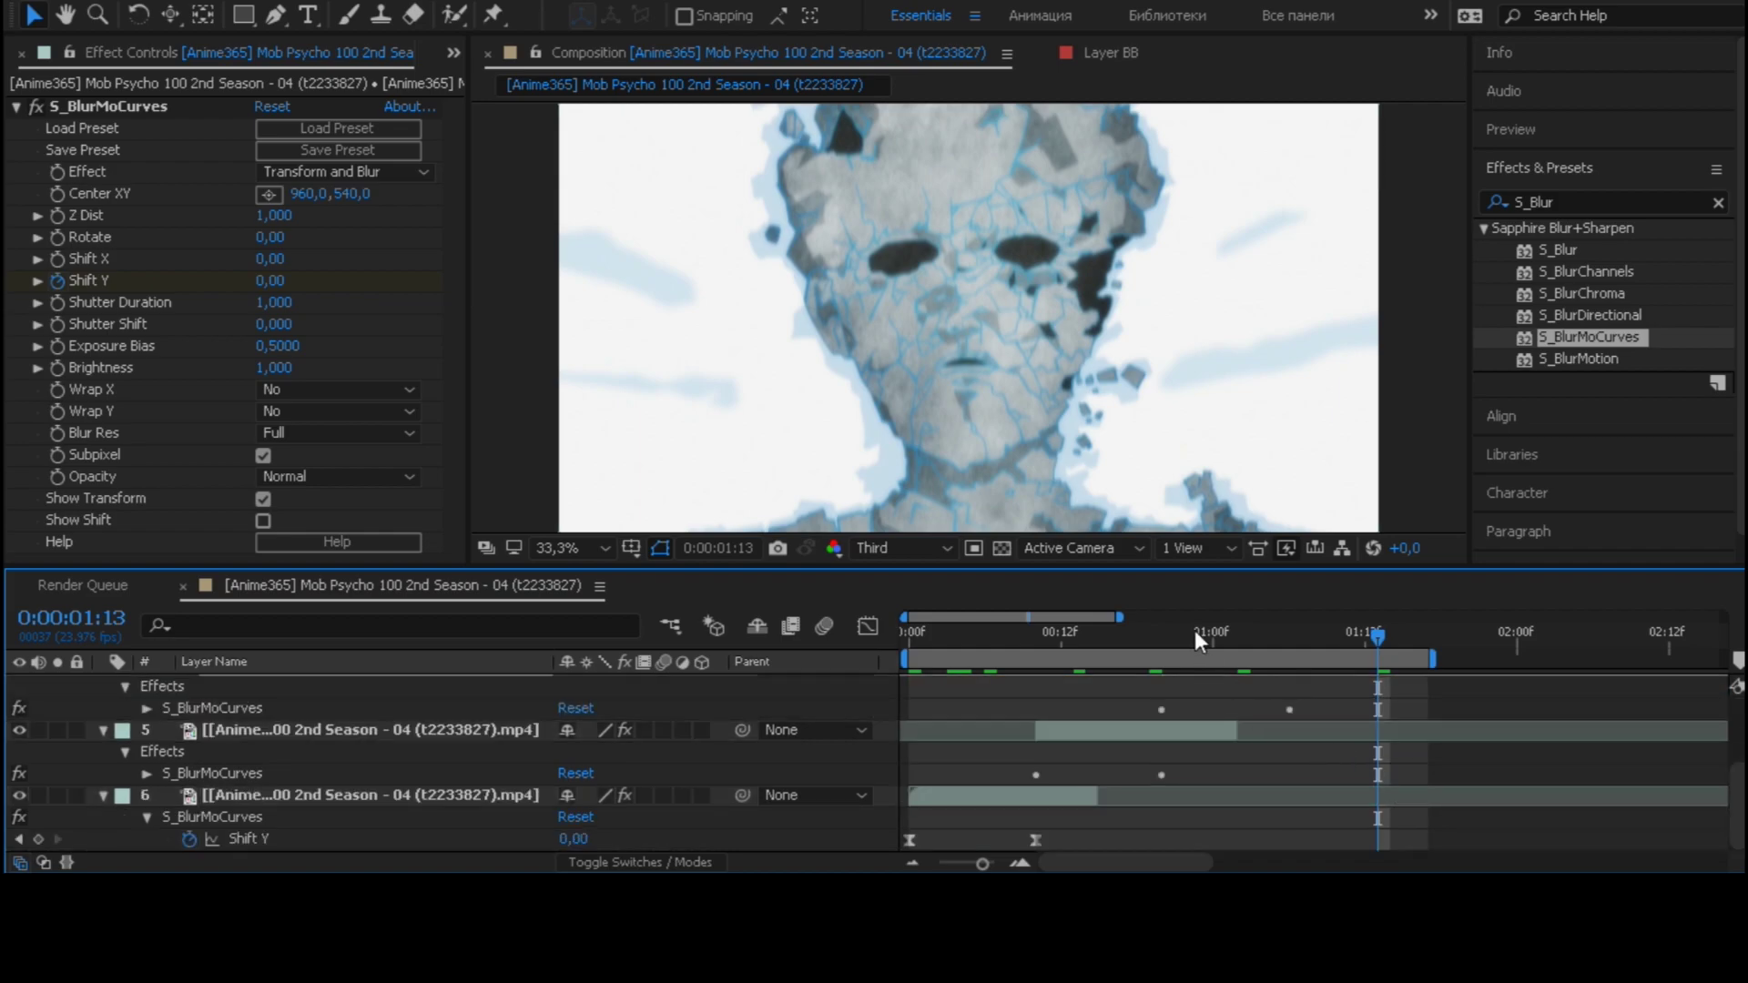
drag(954, 632, 866, 642)
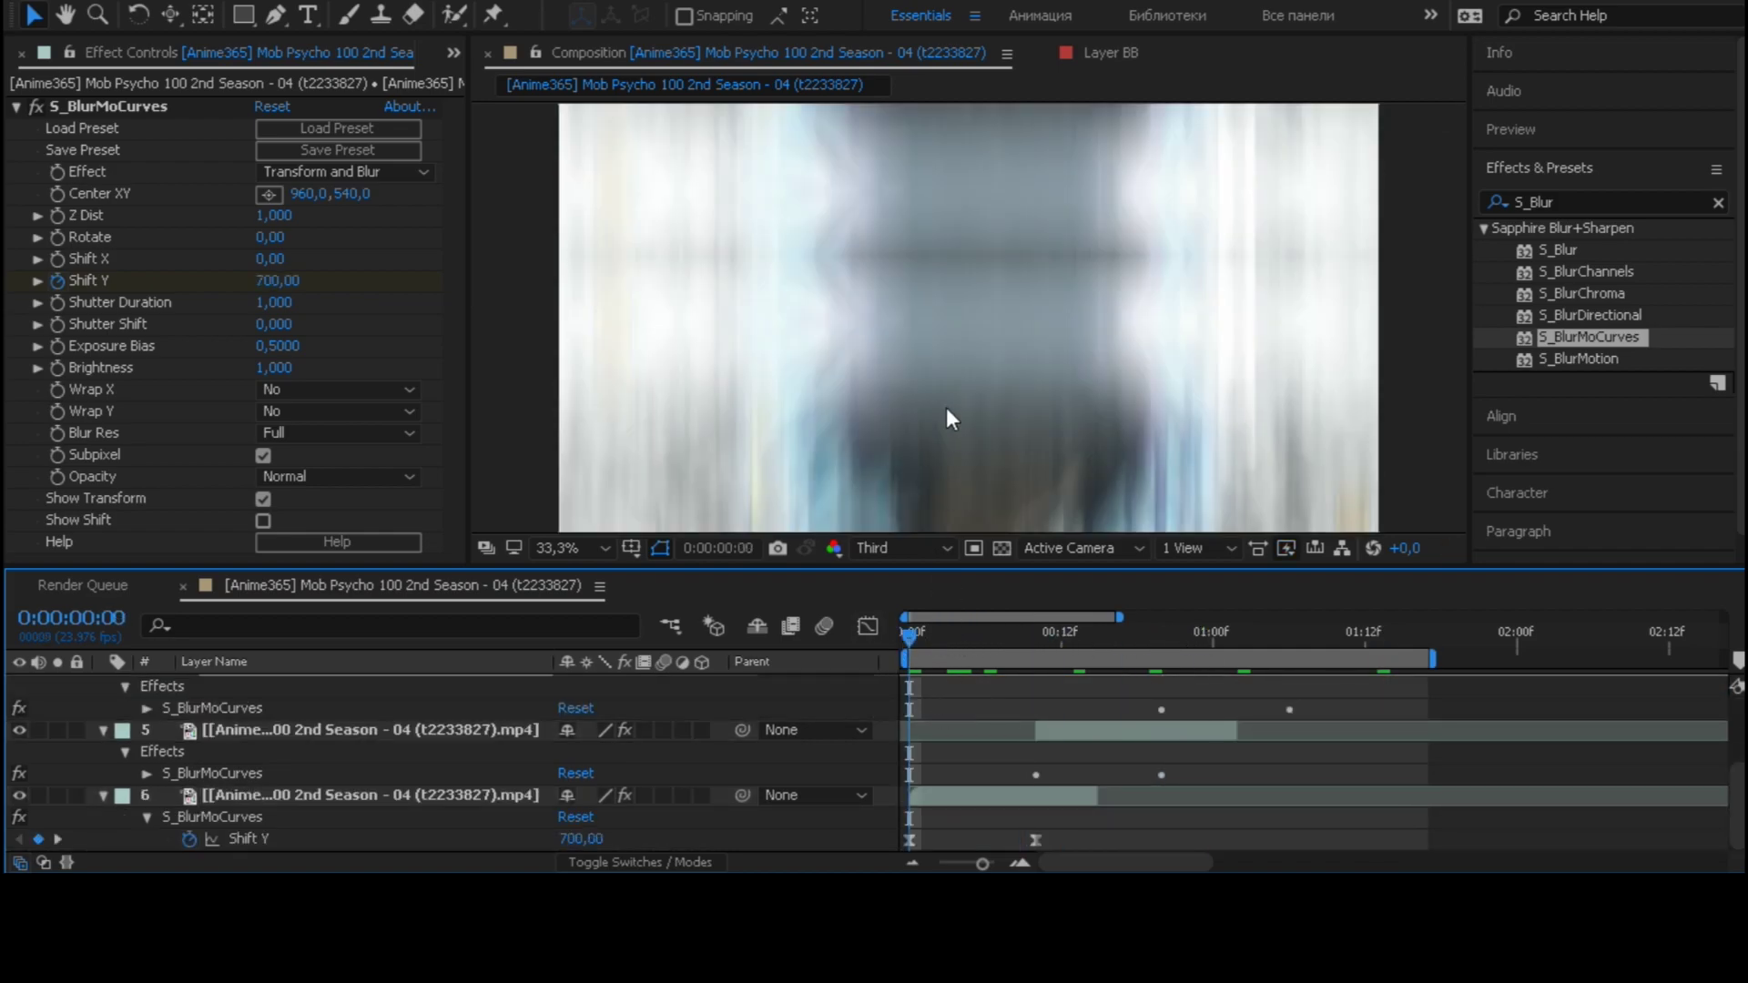
- Zoom the preview out and collapse the revealed effect properties on all clip layers
key(comma)
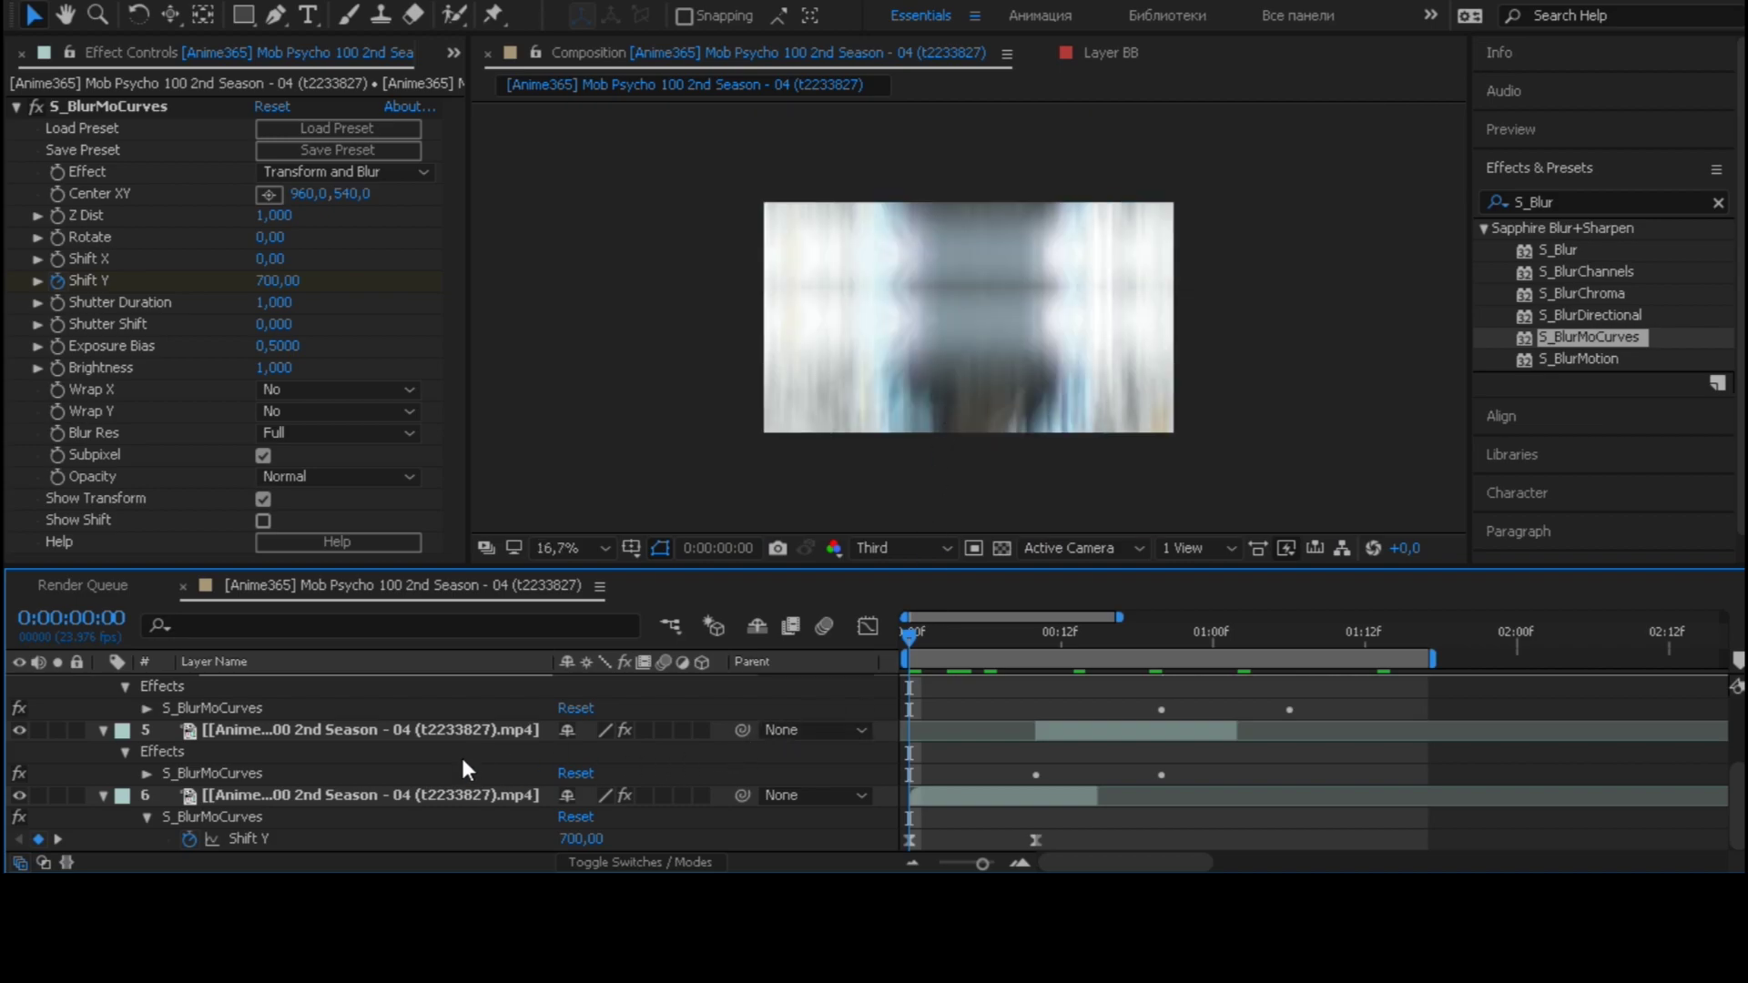
click(464, 769)
key(e)
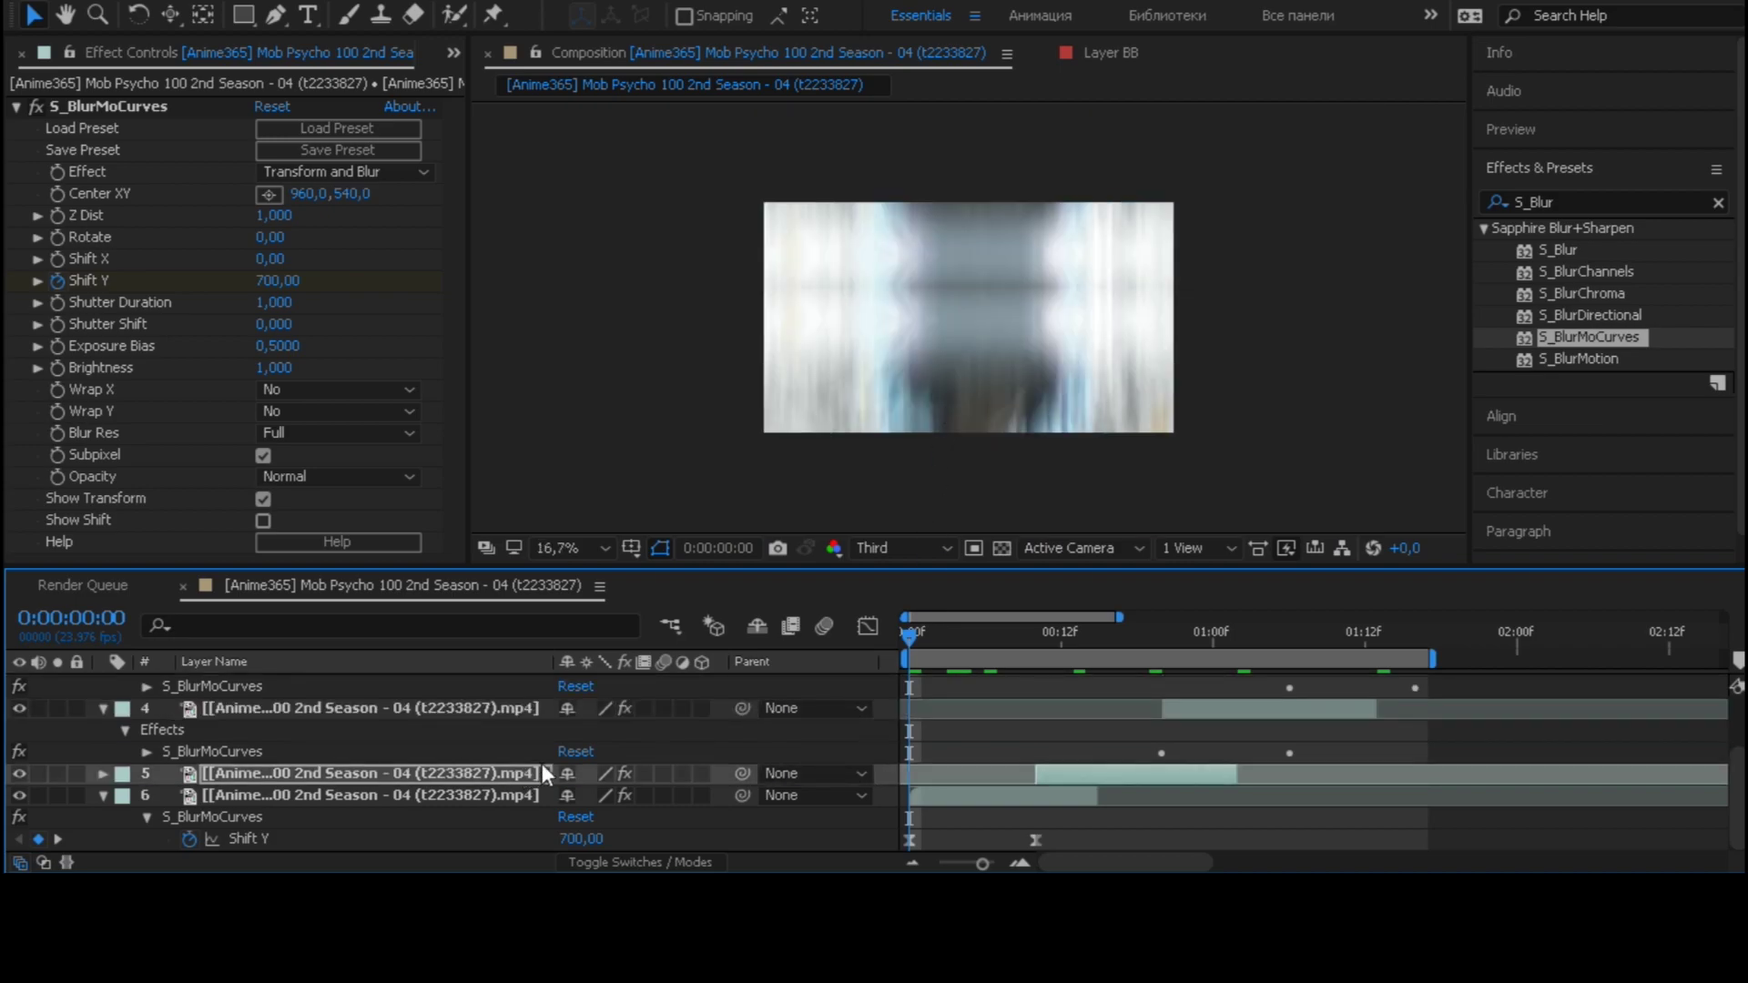
click(763, 821)
key(u)
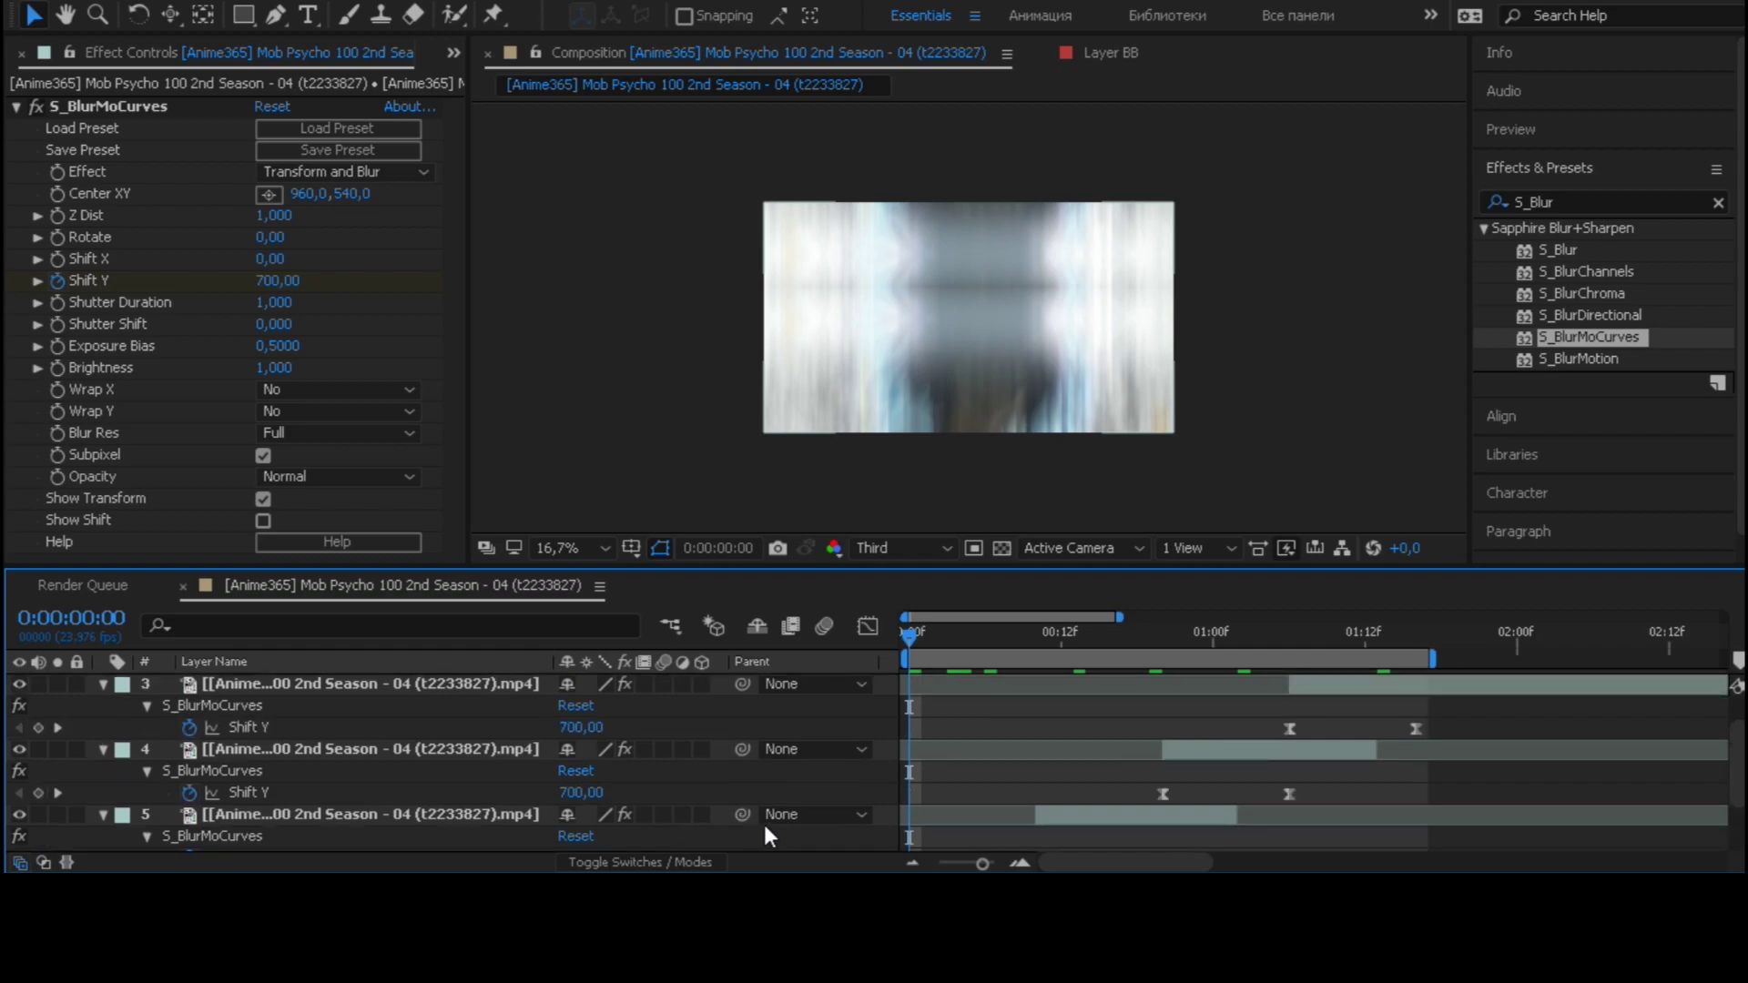
key(u)
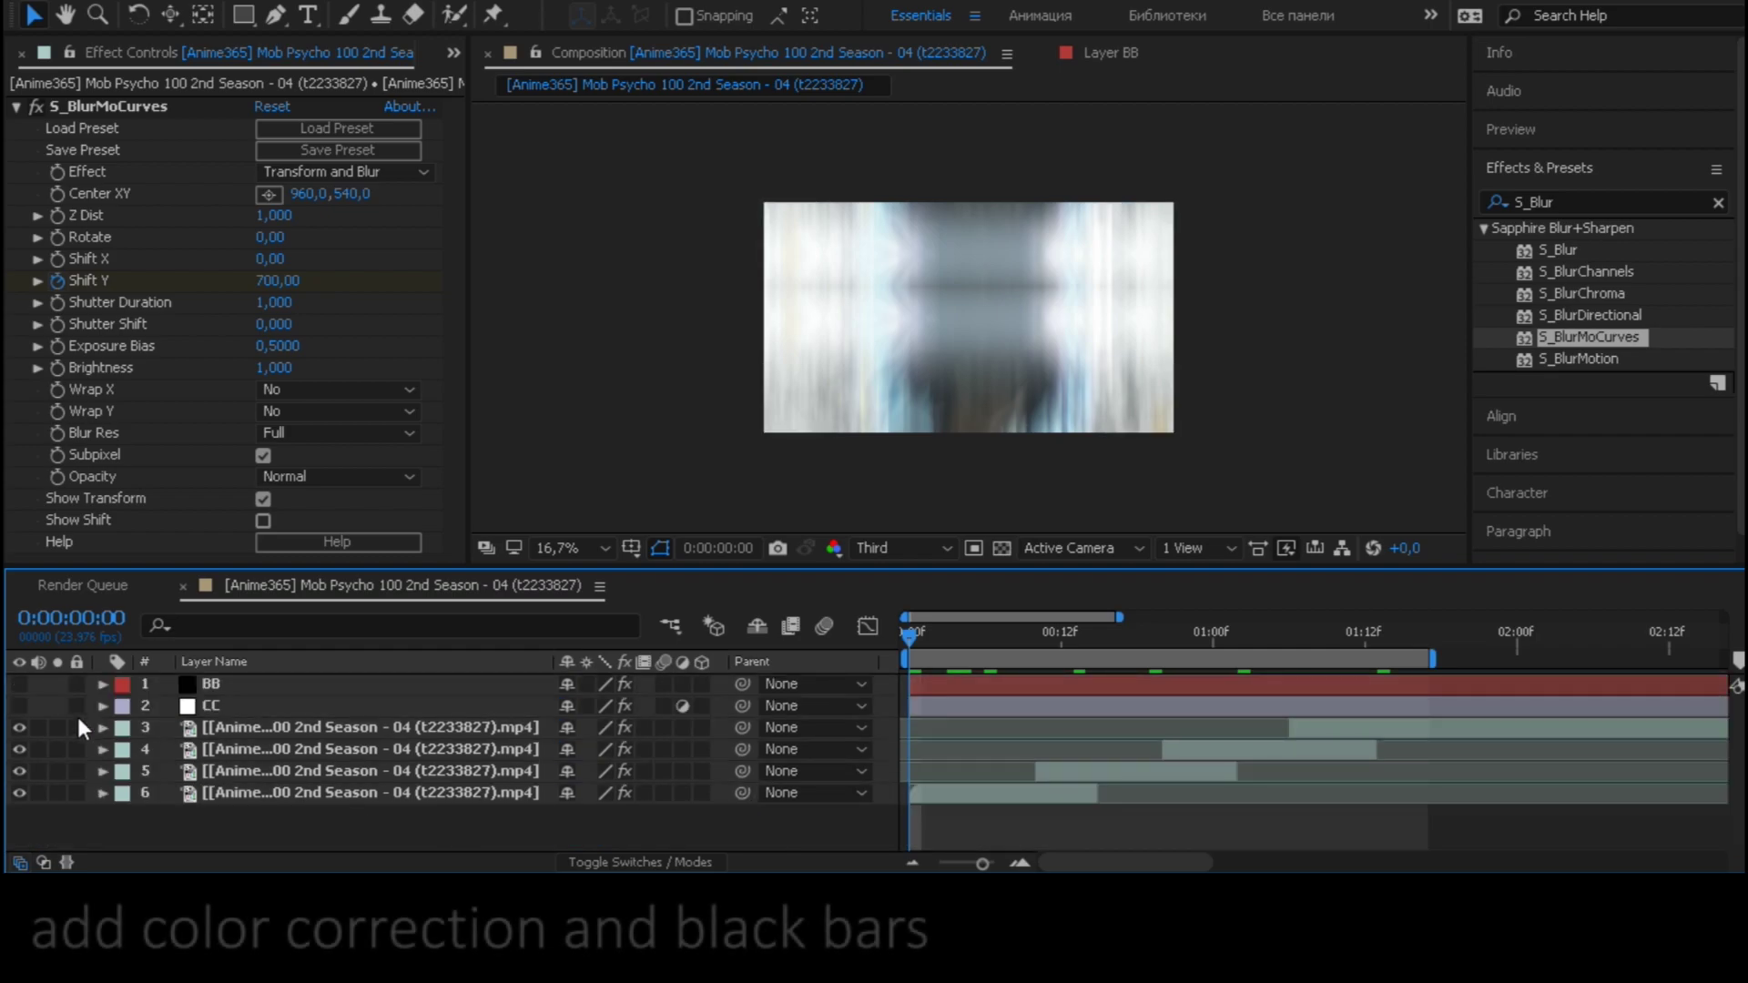
- Make the BB black-bars and CC colour-correction layers visible
click(18, 684)
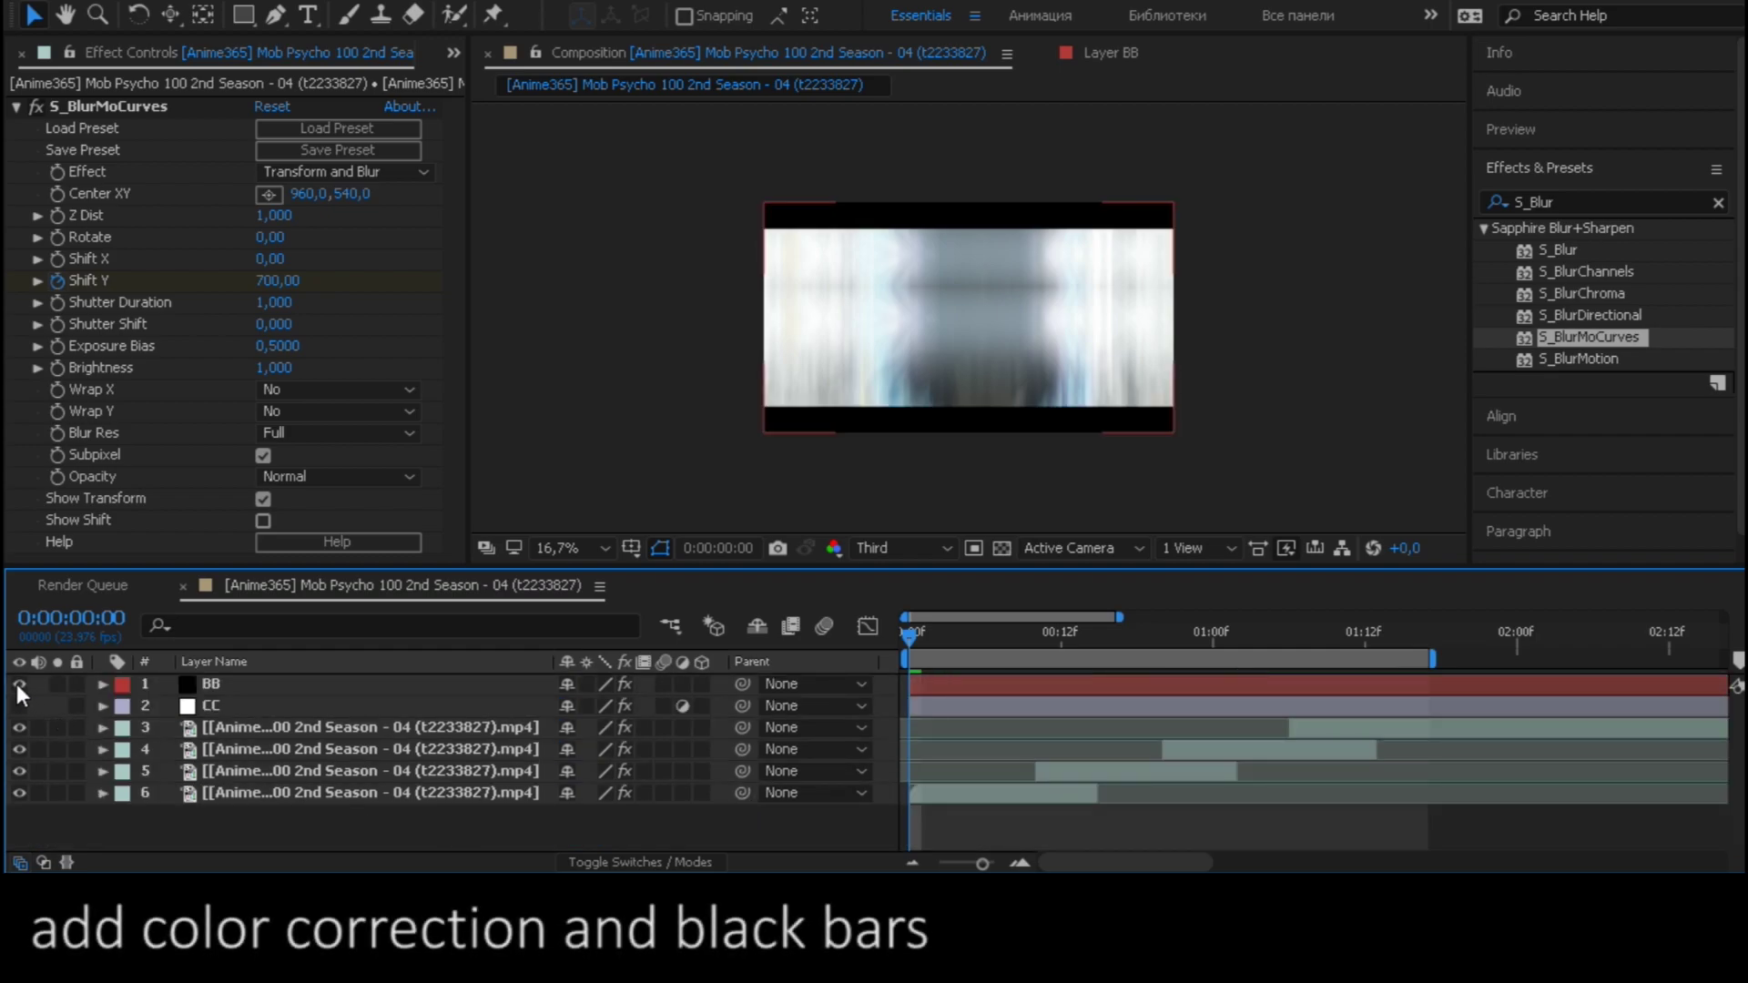
click(19, 705)
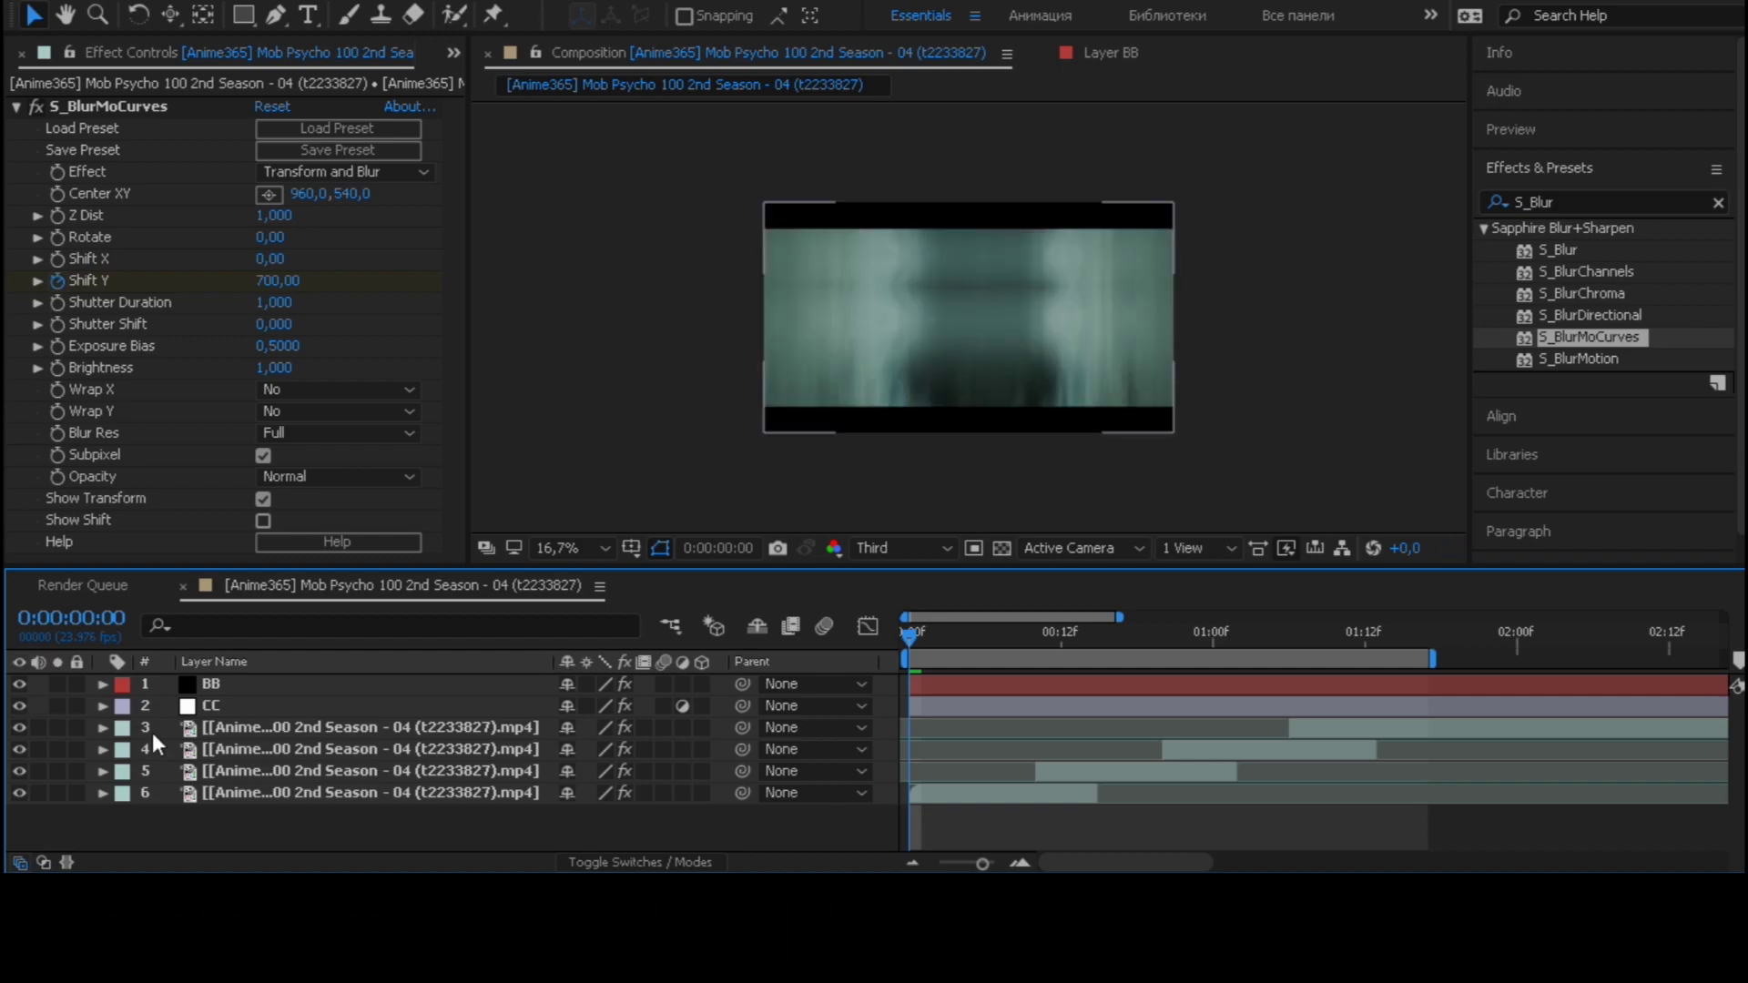
click(901, 547)
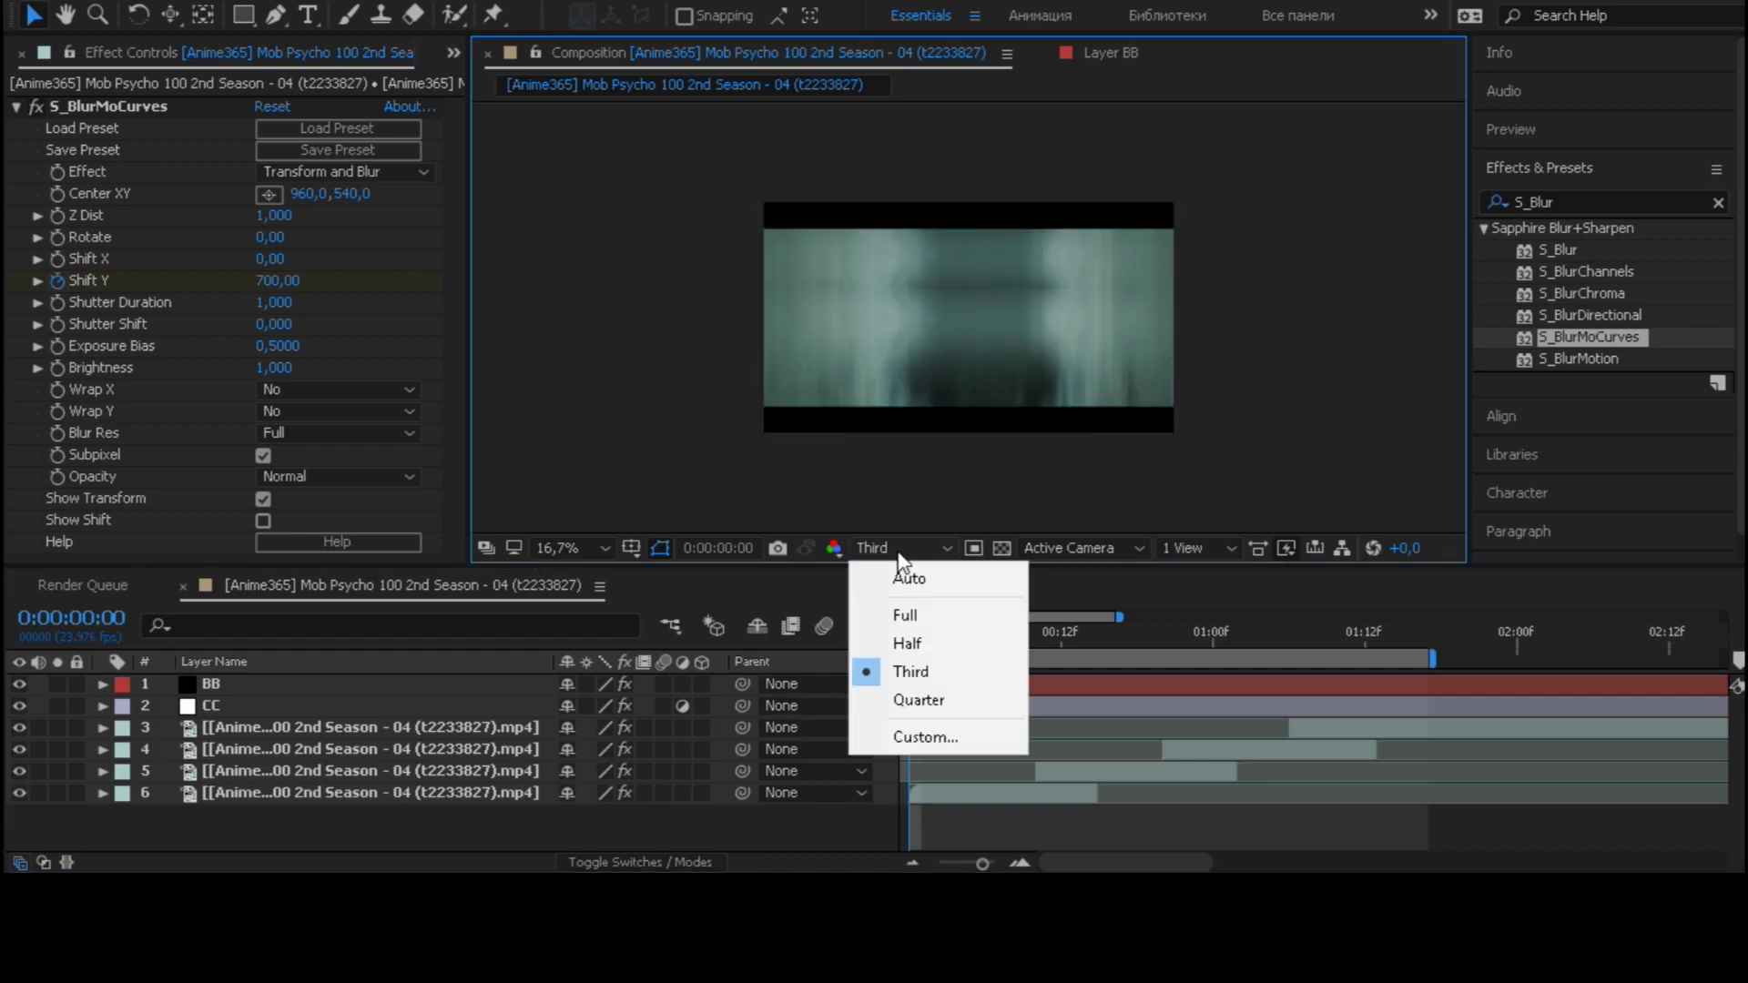
- Set the composition viewer to Full resolution and Fit magnification
click(924, 615)
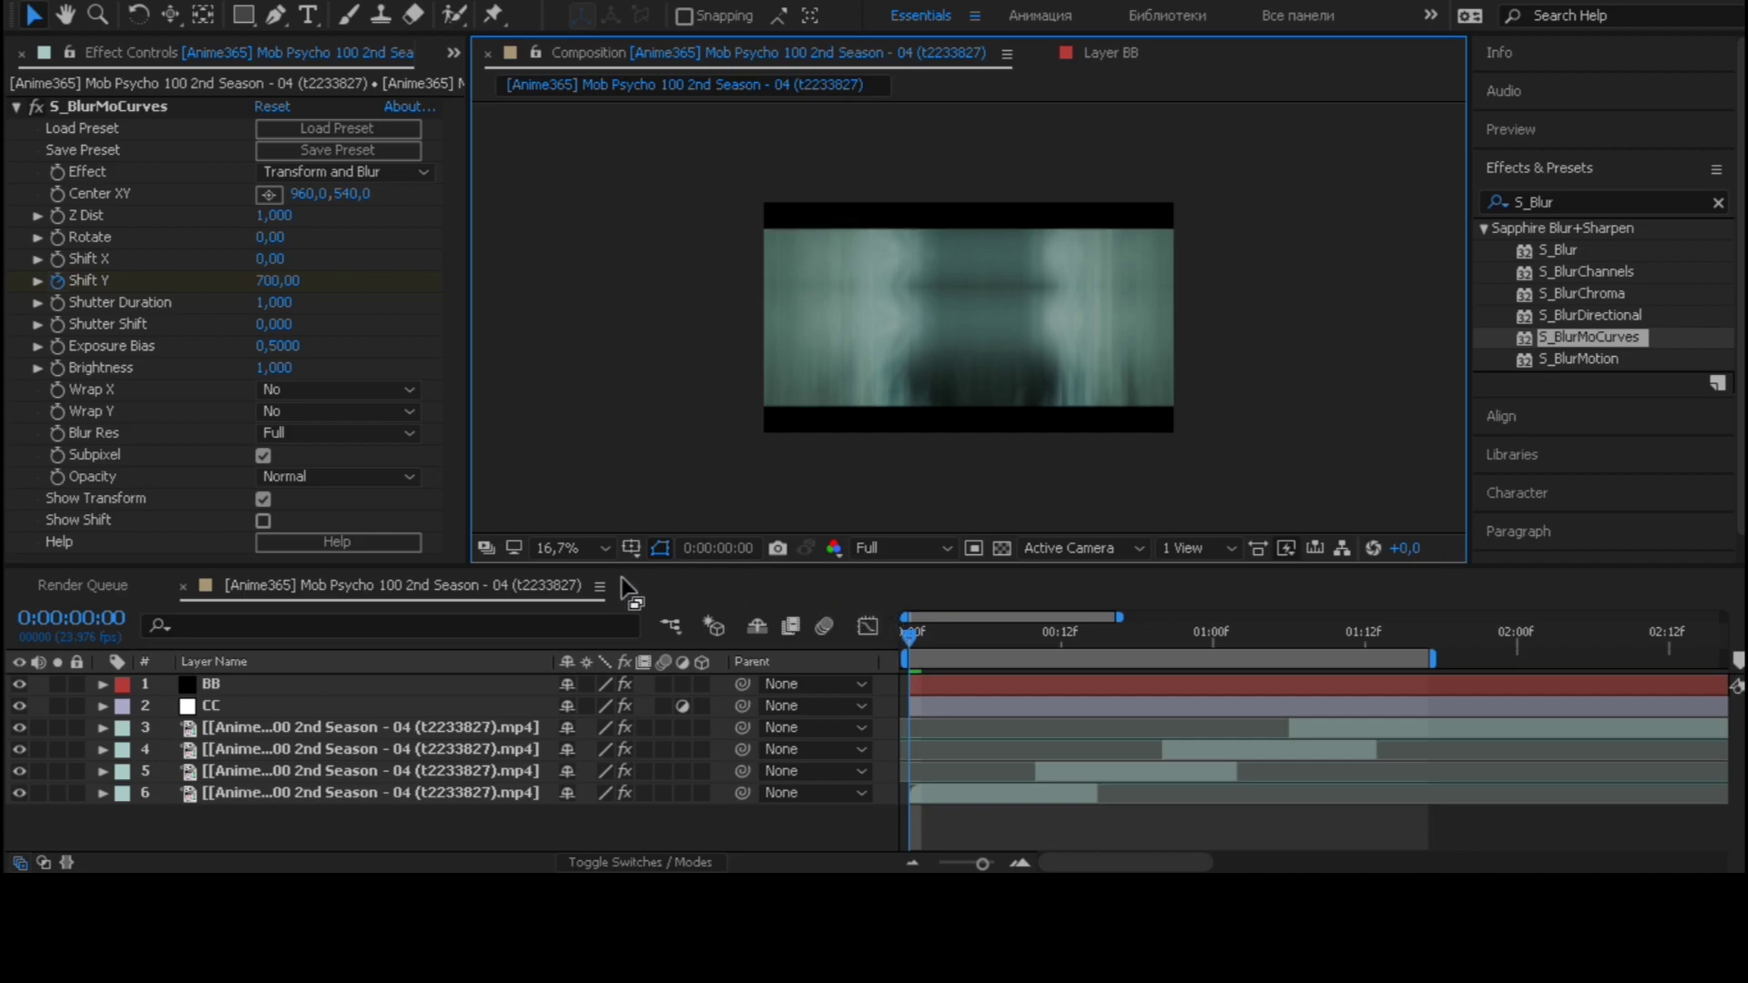
click(577, 549)
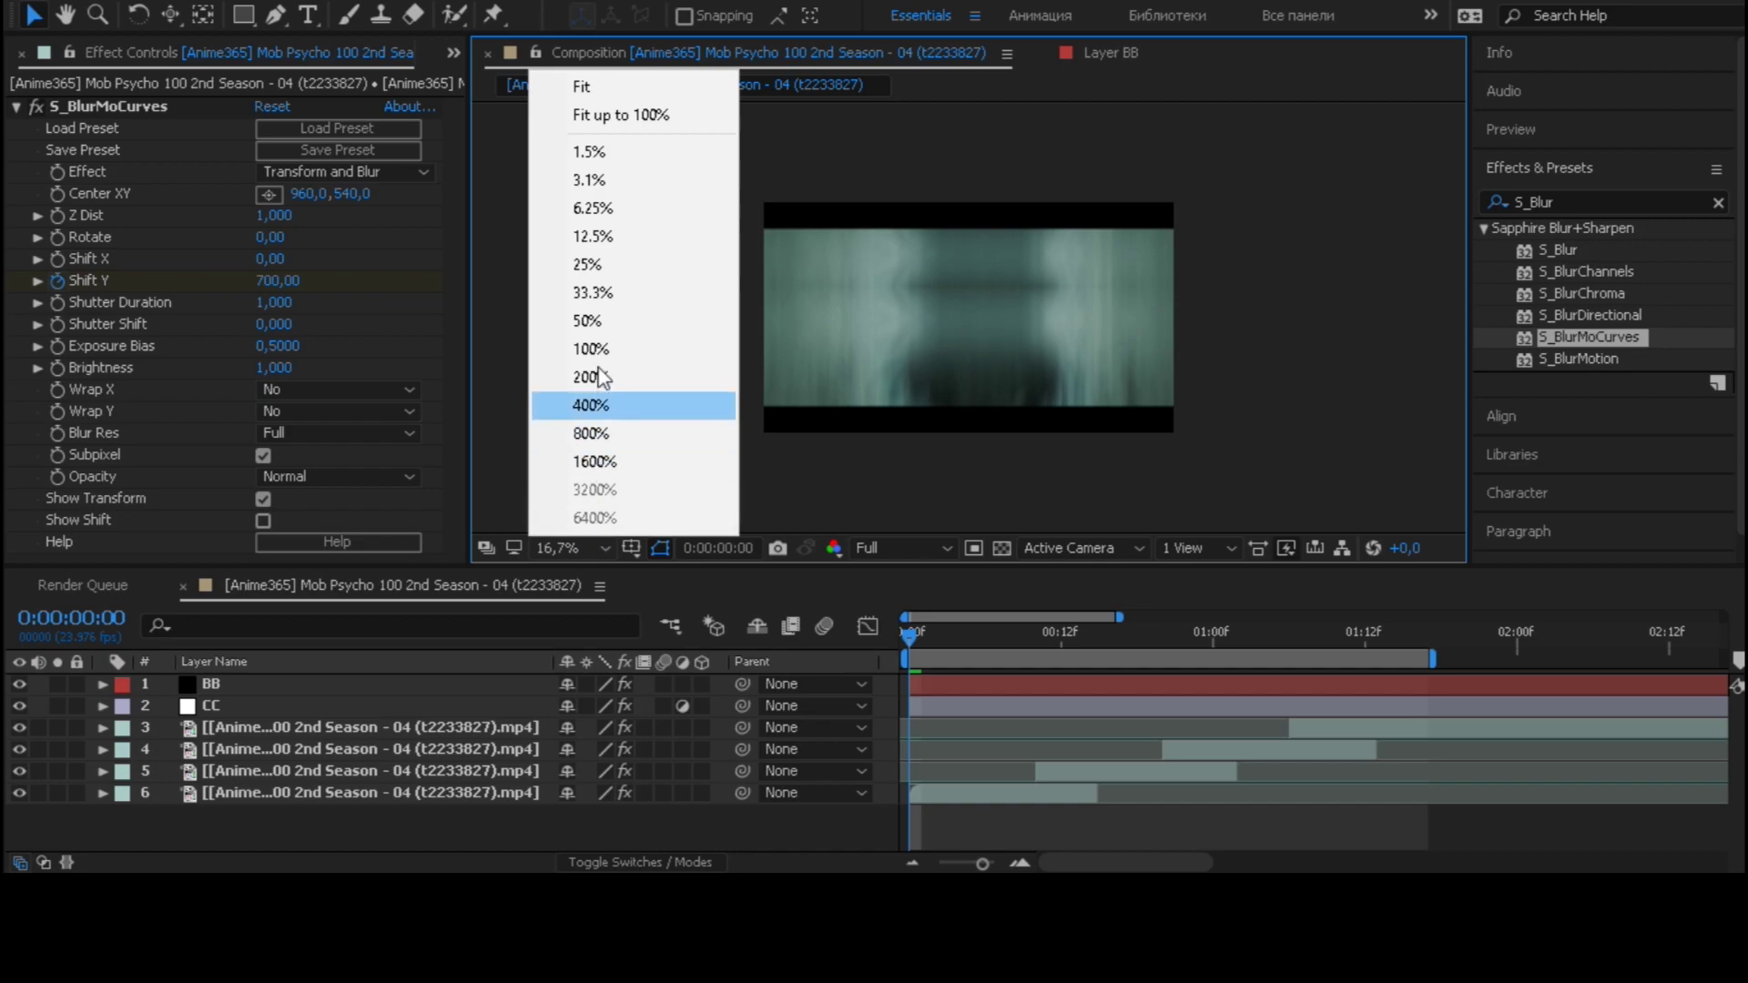
click(590, 87)
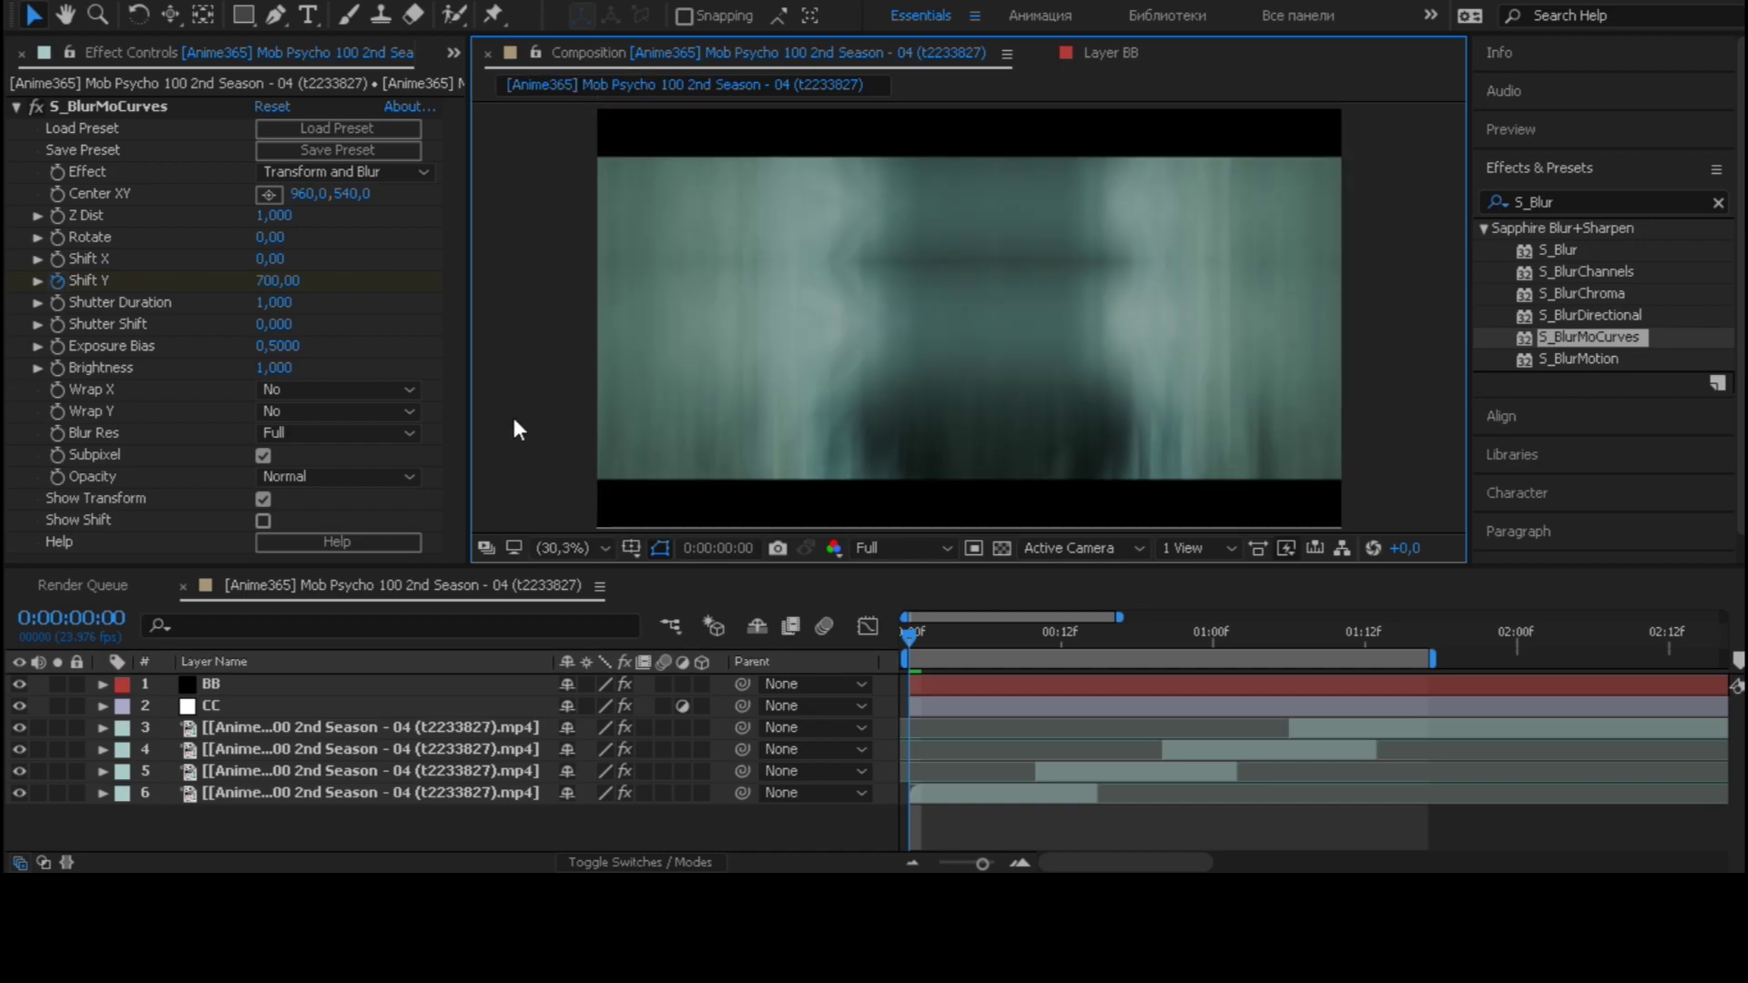
click(722, 832)
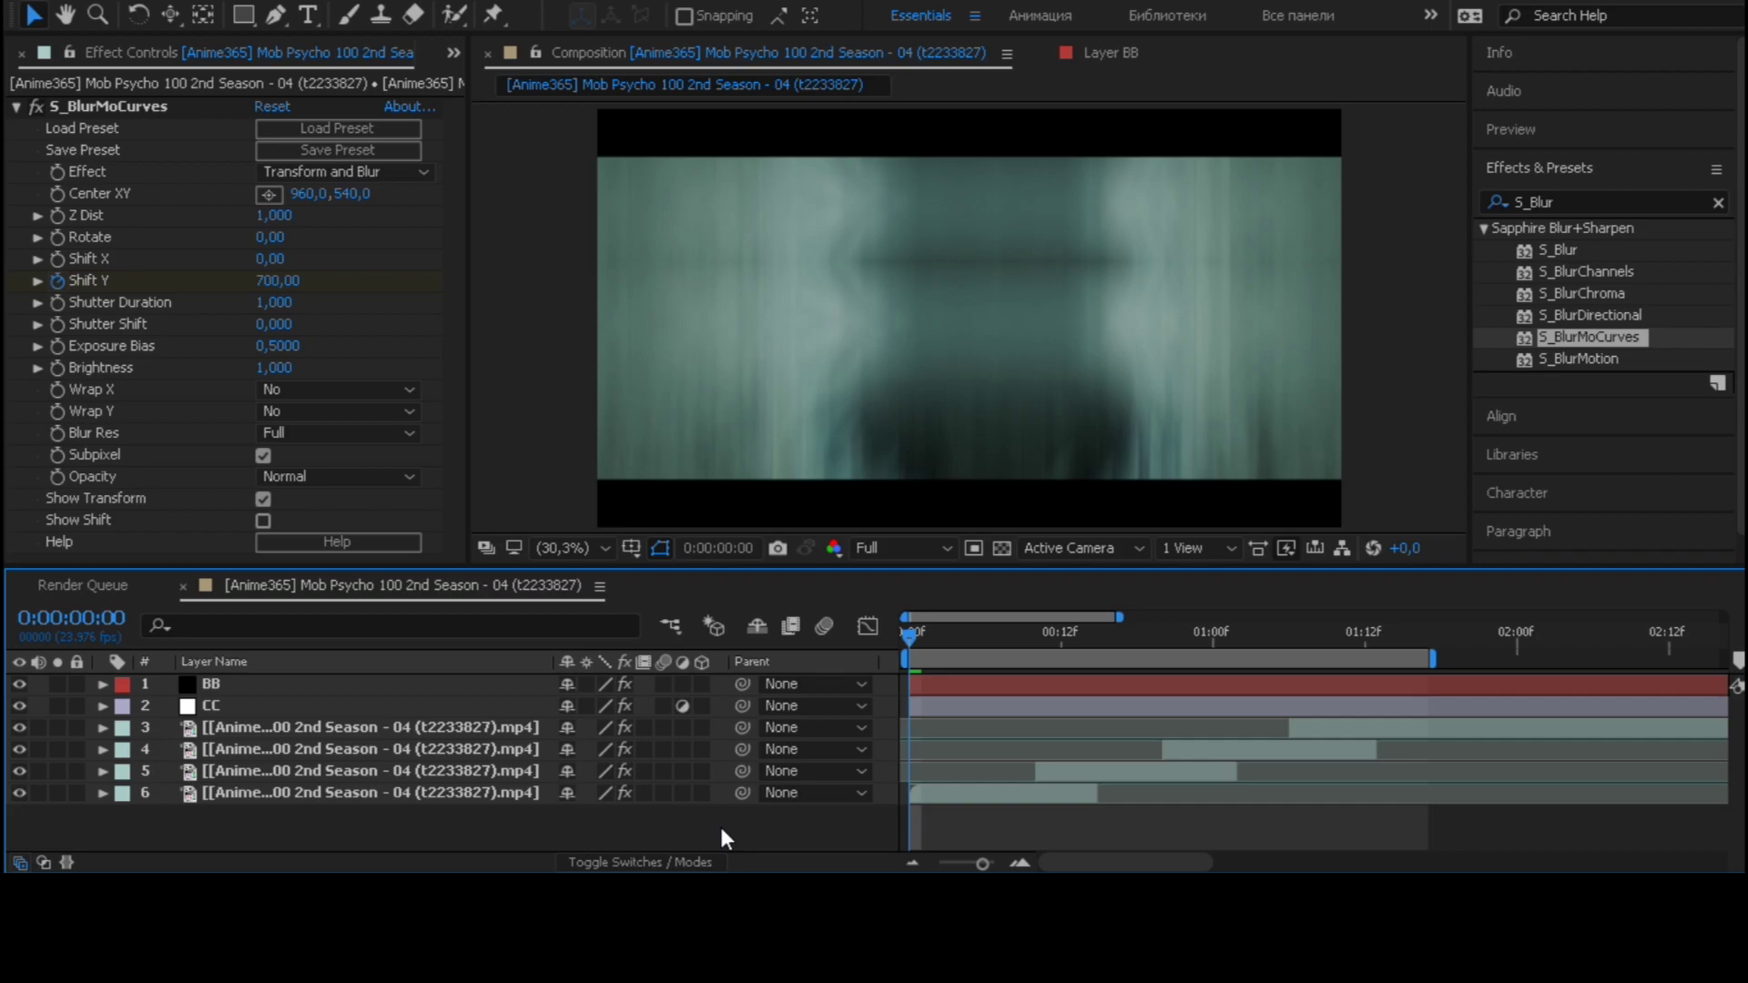
- Play the letterboxed, teal-graded edit from frame 0 to review the blur-shift transitions
key(space)
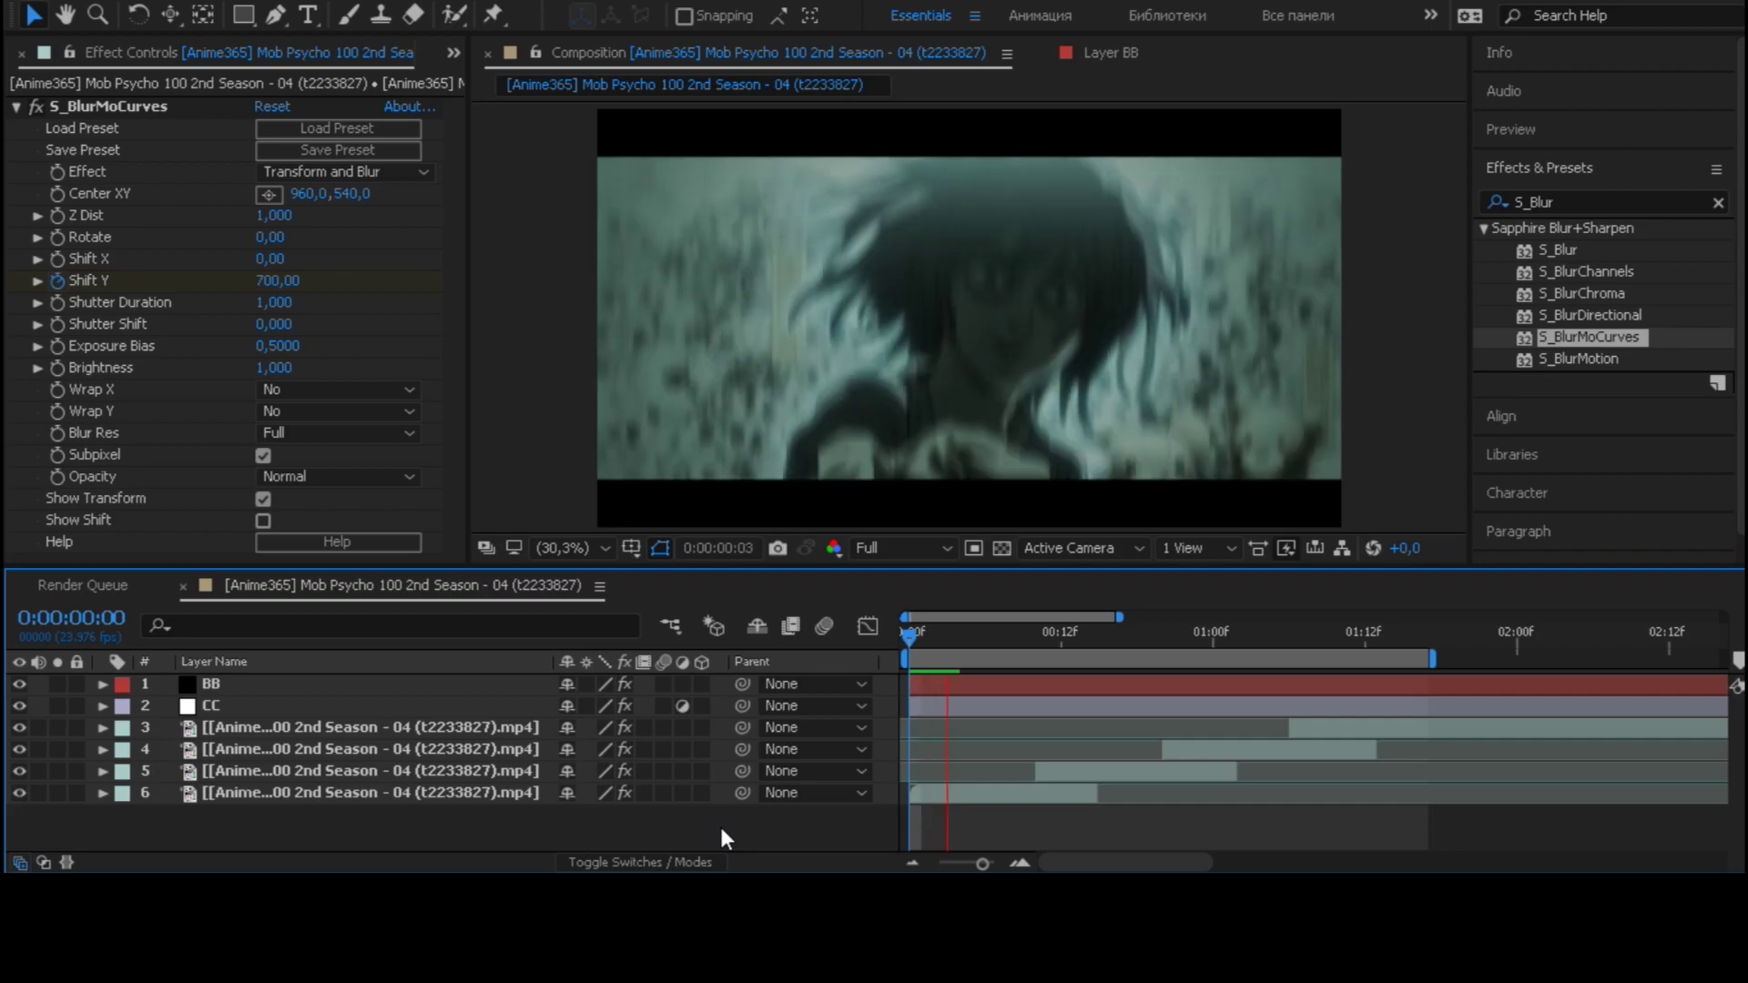